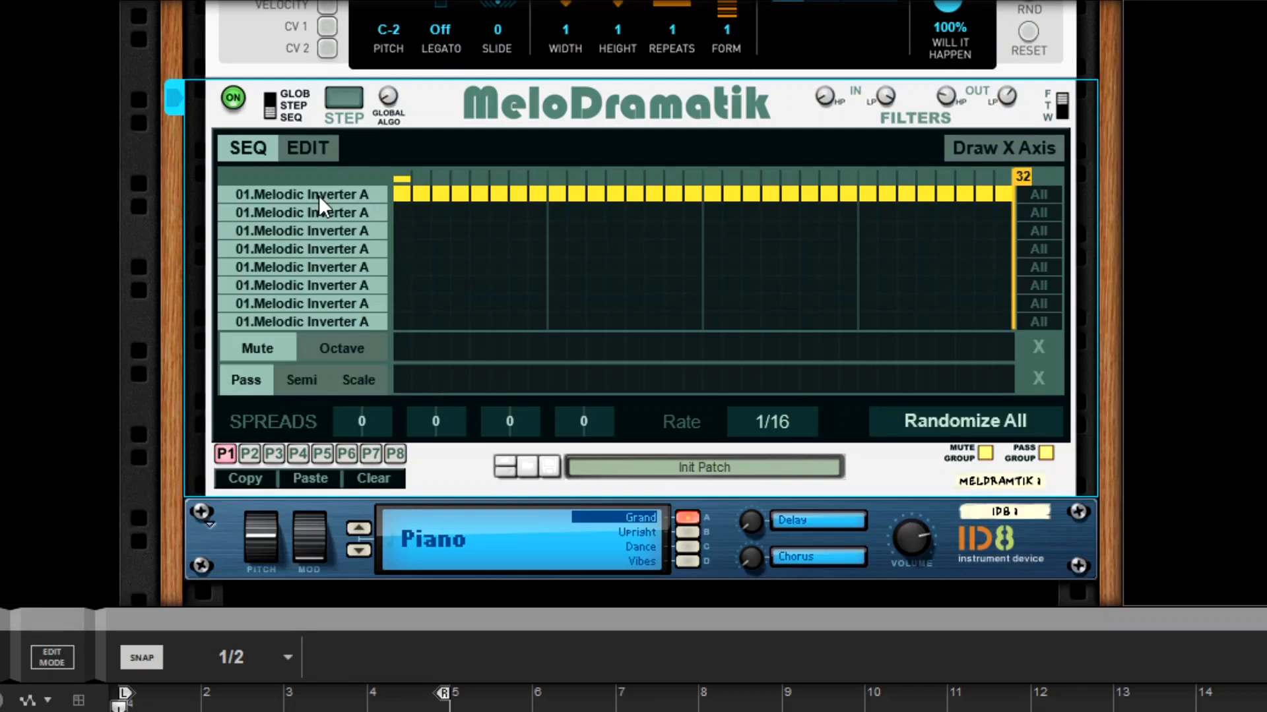
- Reassign ten scattered steps of pattern P1 to lower channel rows, such as step 2 to row 3 and step 32 to row 7
{"action": "left_click", "coordinate": [421, 230]}
{"action": "left_click", "coordinate": [479, 266]}
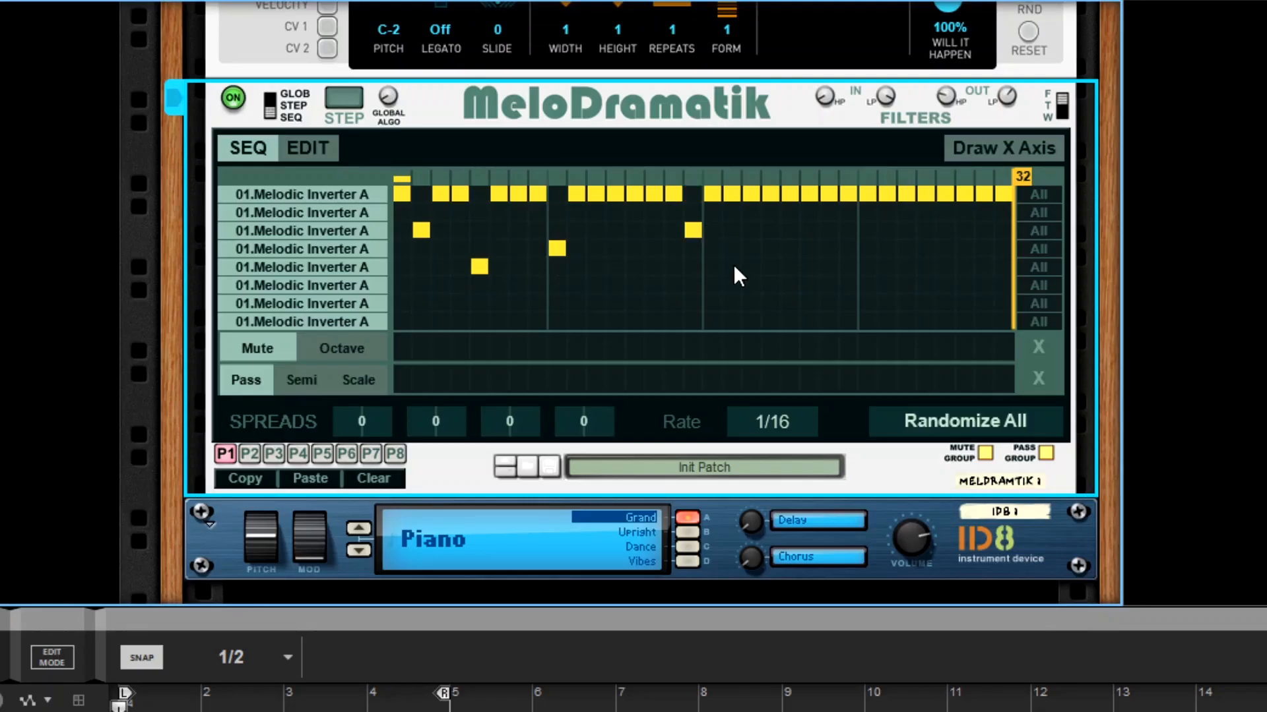
{"action": "left_click", "coordinate": [732, 267]}
{"action": "left_click", "coordinate": [790, 302]}
{"action": "left_click", "coordinate": [848, 285]}
{"action": "left_click", "coordinate": [906, 248]}
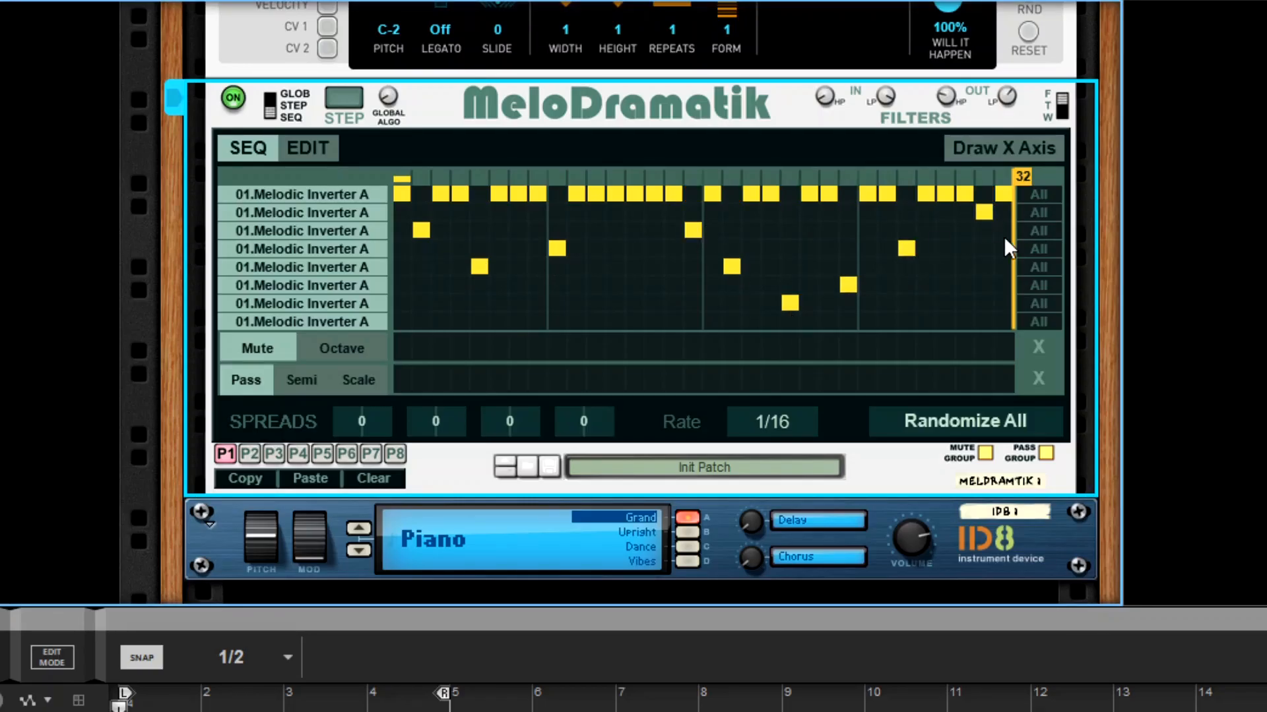
{"action": "left_click", "coordinate": [1003, 303]}
- Try 31.Dbl Int A & Spread 4 as the first channel's algorithm, and restore 01.Melodic Inverter A
{"action": "scroll", "coordinate": [848, 294], "scroll_direction": "up", "scroll_amount": 5}
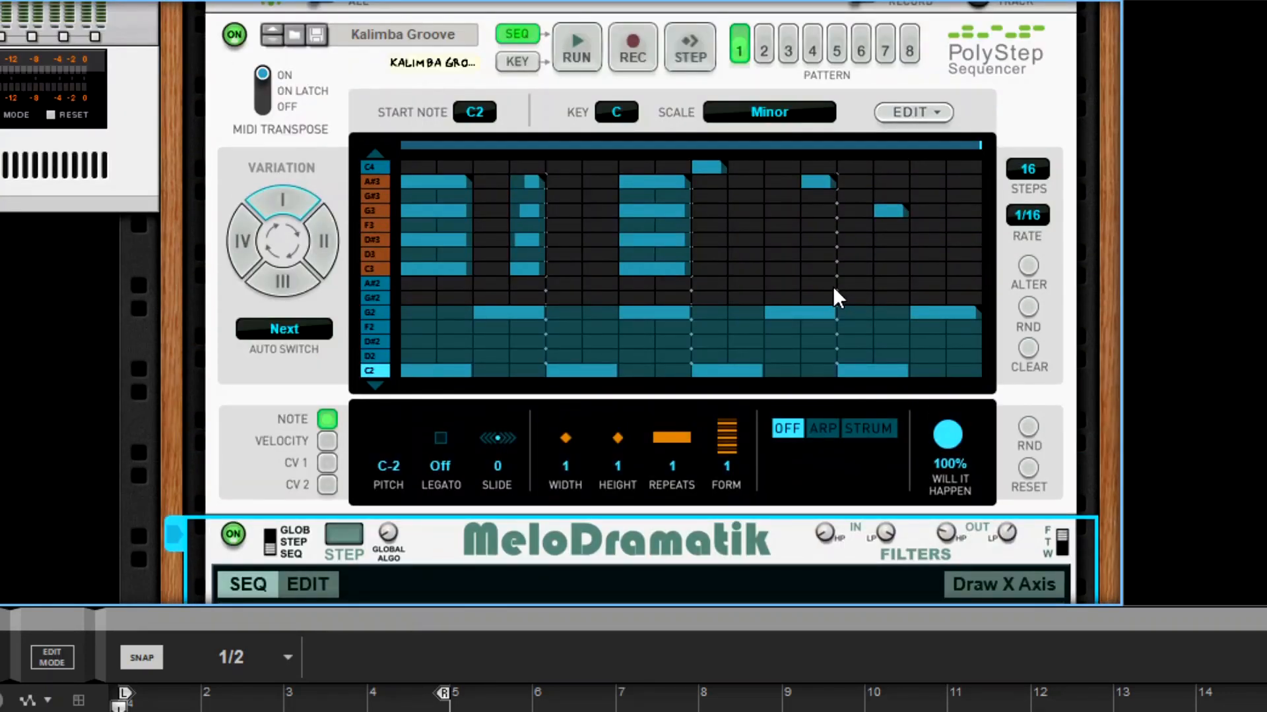
{"action": "scroll", "coordinate": [611, 314], "scroll_direction": "down", "scroll_amount": 4}
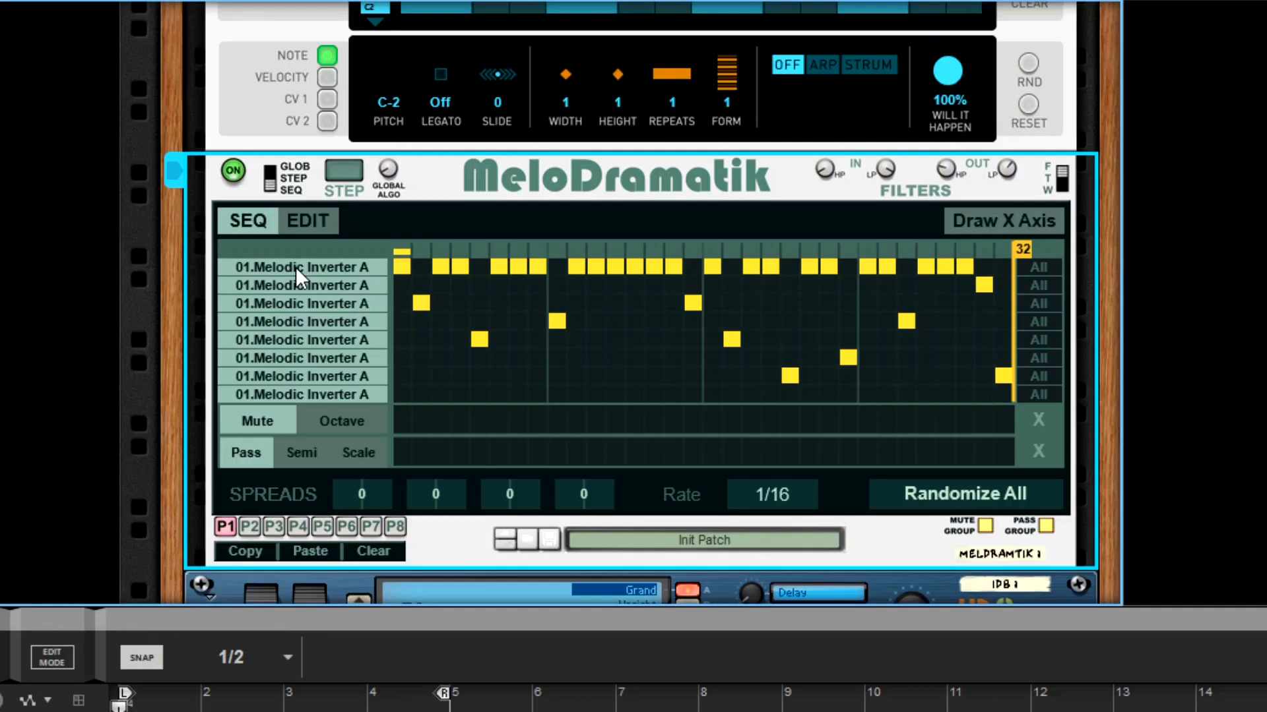
{"action": "left_click_drag", "start_coordinate": [295, 266], "coordinate": [276, 0]}
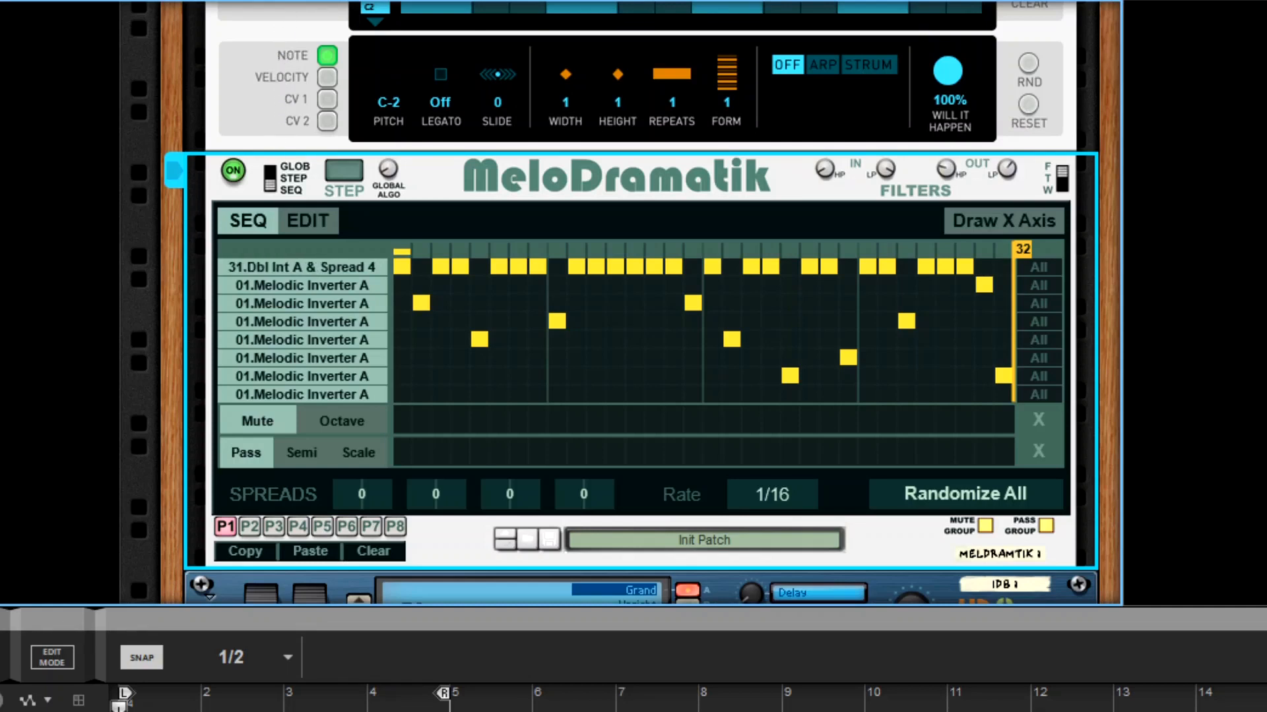
{"action": "left_click_drag", "start_coordinate": [259, 226], "coordinate": [336, 399]}
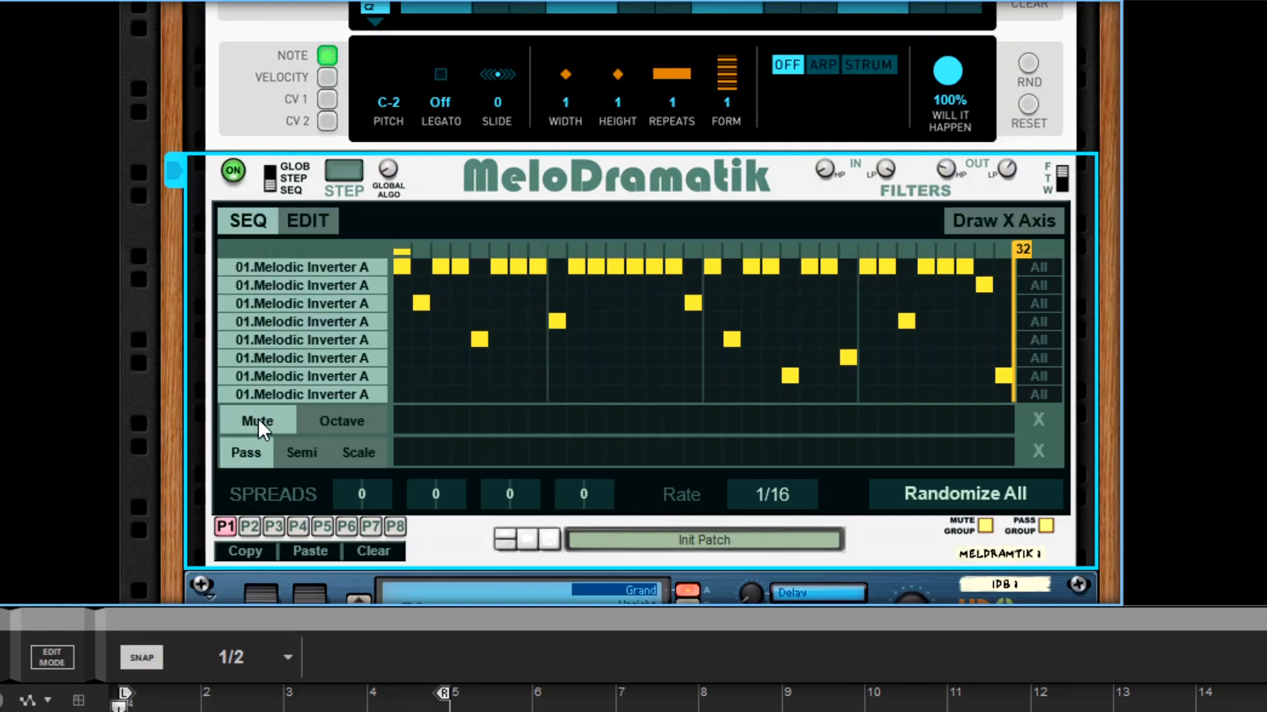
- Examine the sequencer's Octave, Semi and Scale lanes and the scale keyboard on the edit page
{"action": "left_click", "coordinate": [356, 422]}
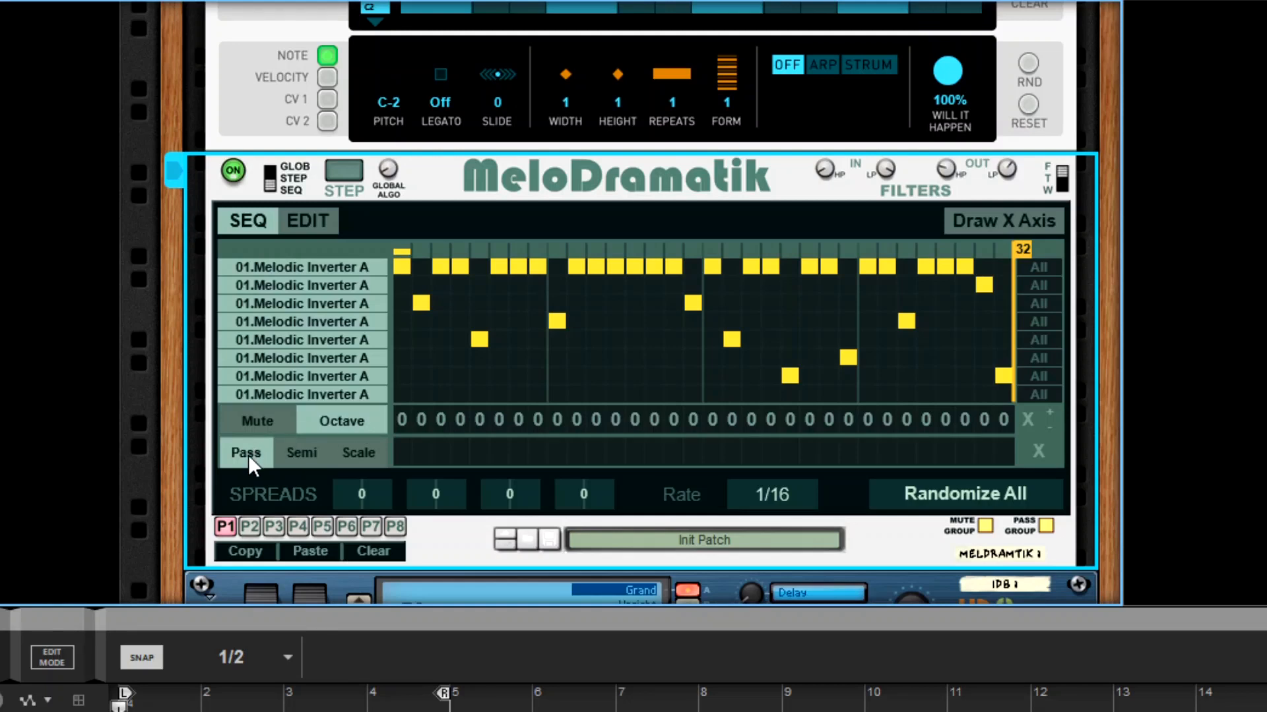
{"action": "left_click", "coordinate": [300, 455]}
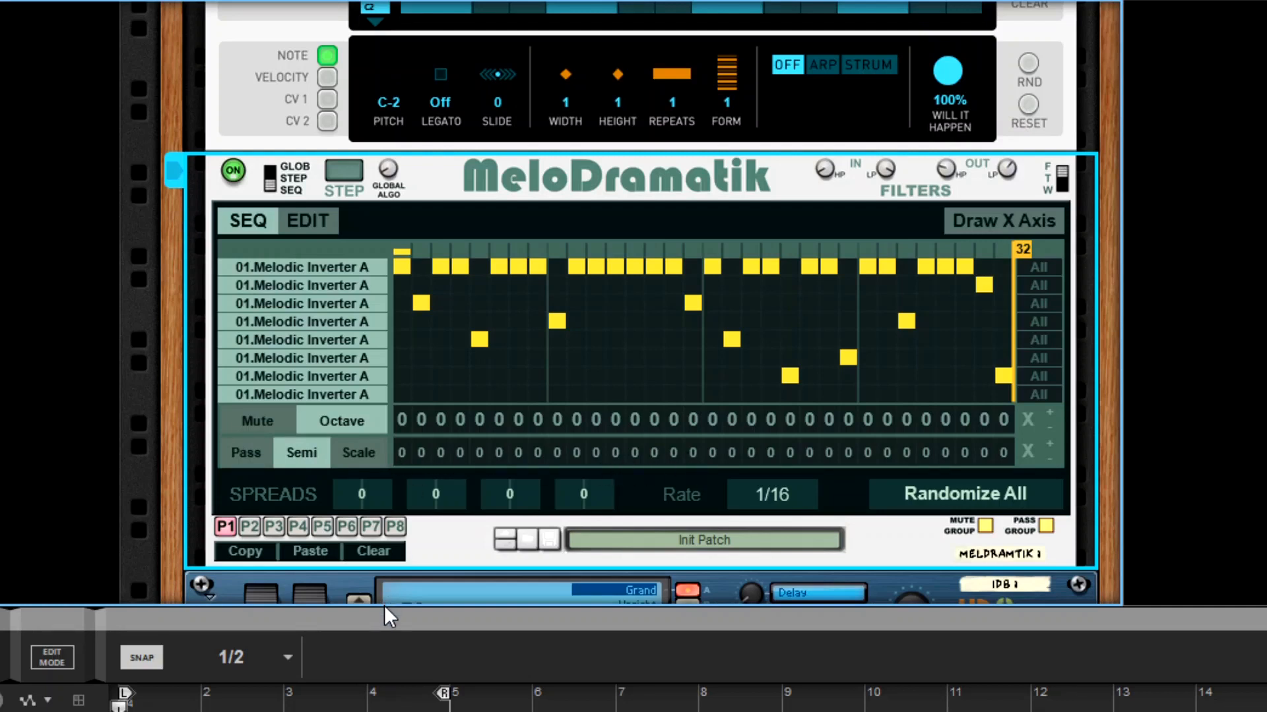
{"action": "left_click", "coordinate": [358, 452]}
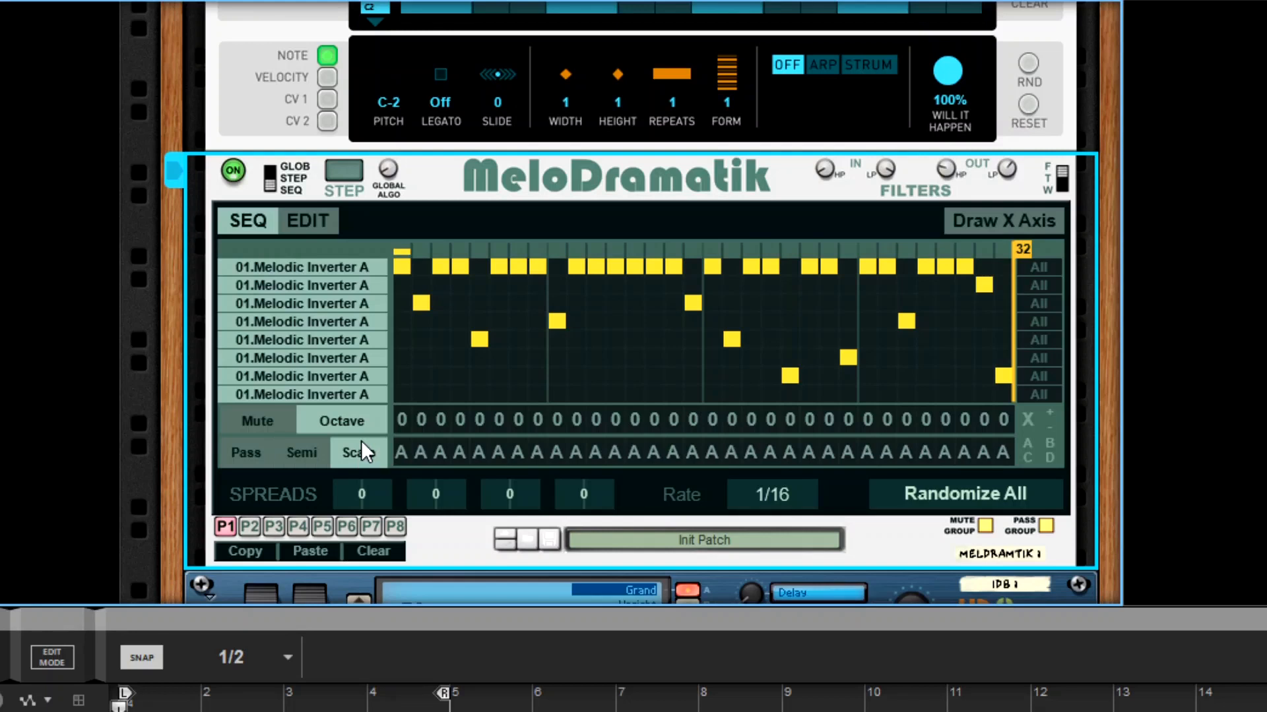
{"action": "left_click", "coordinate": [310, 221]}
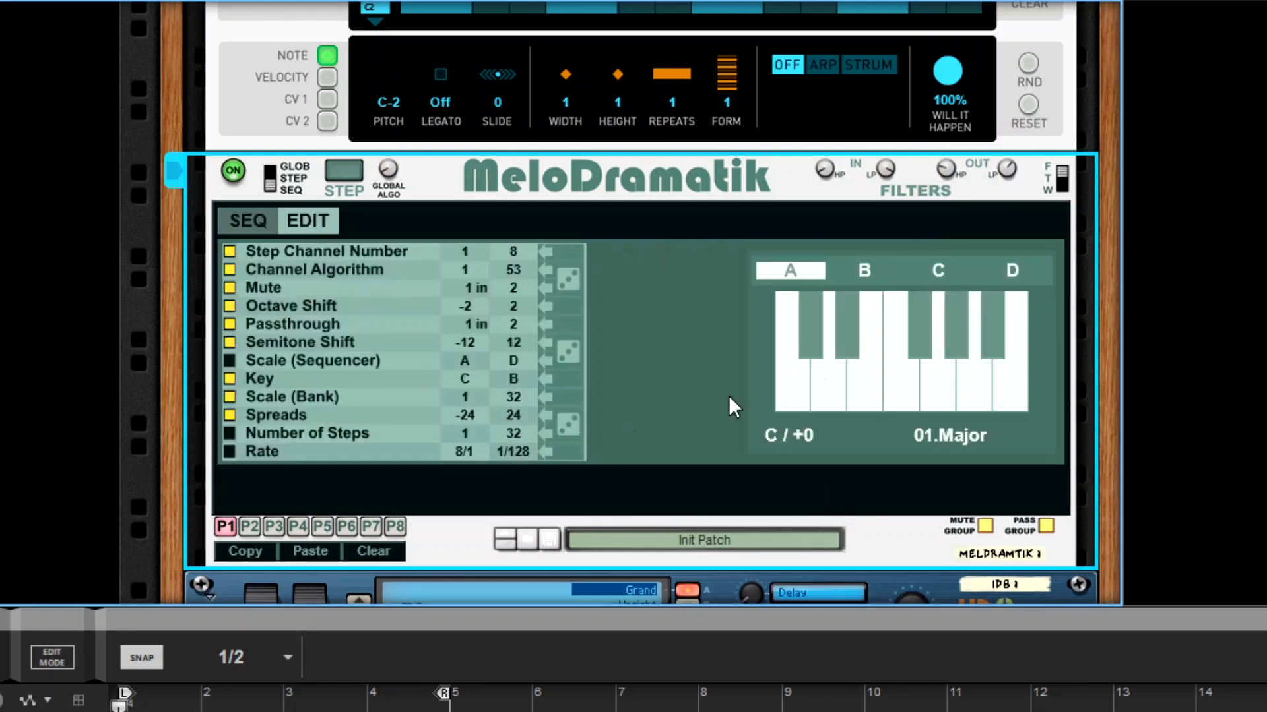
{"action": "left_click", "coordinate": [249, 222]}
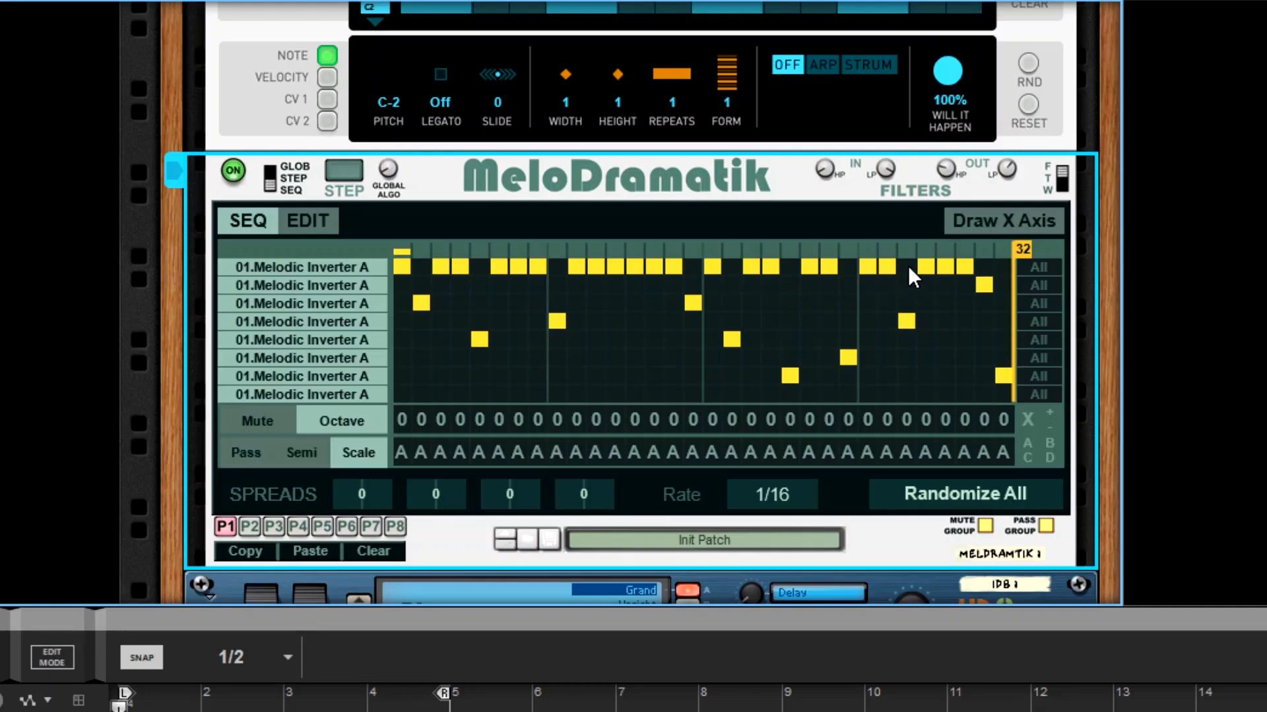
- Turn on Draw X Axis and draw a freehand curve of channel assignments across all 32 steps
{"action": "left_click", "coordinate": [1010, 223]}
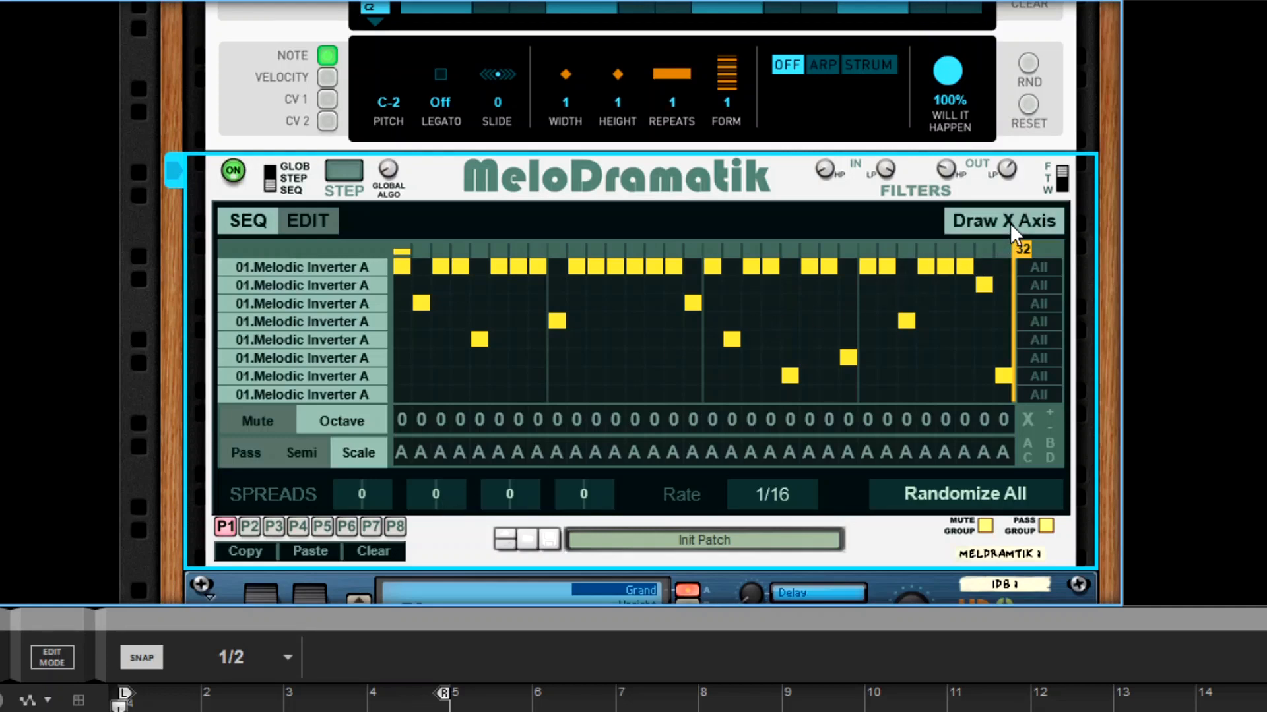
{"action": "mouse_move", "coordinate": [400, 264]}
{"action": "left_mouse_down"}
{"action": "mouse_move", "coordinate": [497, 343]}
{"action": "mouse_move", "coordinate": [671, 295]}
{"action": "mouse_move", "coordinate": [791, 285]}
{"action": "left_mouse_up"}
{"action": "mouse_move", "coordinate": [824, 381]}
{"action": "left_mouse_down"}
{"action": "mouse_move", "coordinate": [952, 289]}
{"action": "mouse_move", "coordinate": [1024, 298]}
{"action": "left_mouse_up"}
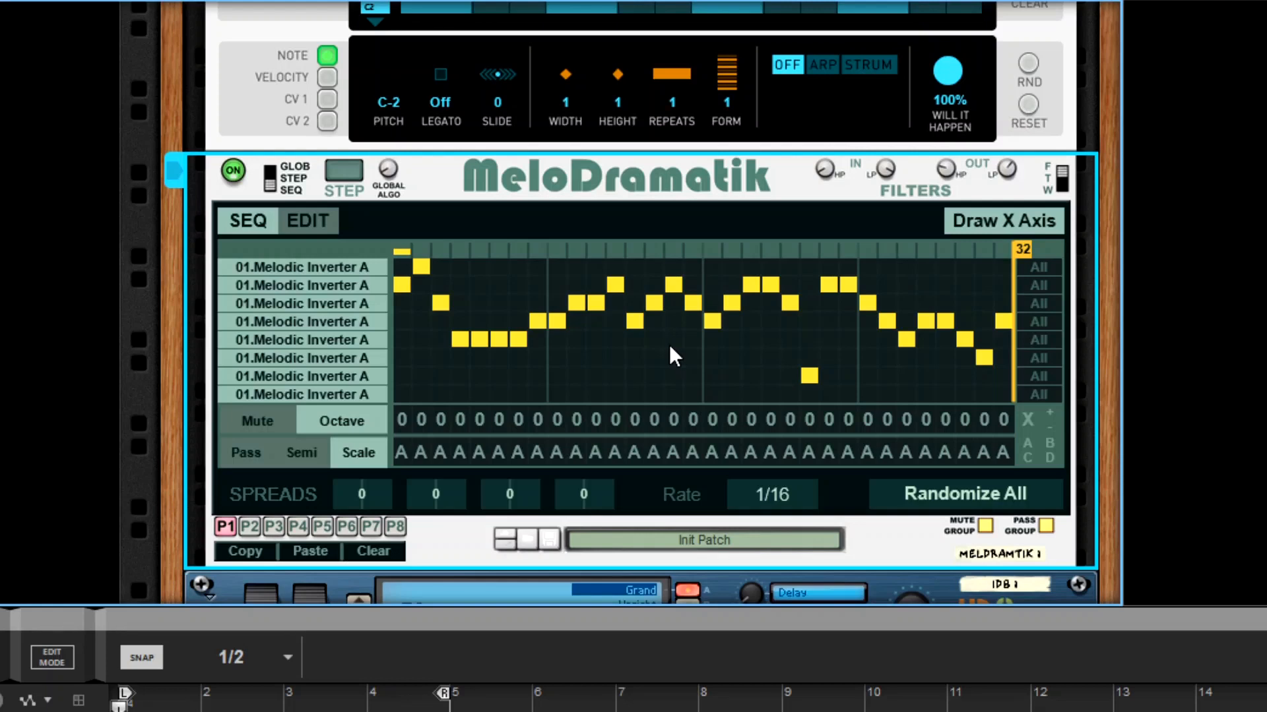
{"action": "mouse_move", "coordinate": [1022, 249]}
{"action": "left_mouse_down"}
{"action": "mouse_move", "coordinate": [806, 237]}
{"action": "mouse_move", "coordinate": [849, 251]}
{"action": "mouse_move", "coordinate": [1057, 259]}
{"action": "left_mouse_up"}
- Set the upper limit of the Channel Algorithm randomization to 49, and randomize the sequence and scale A
{"action": "left_click", "coordinate": [308, 224]}
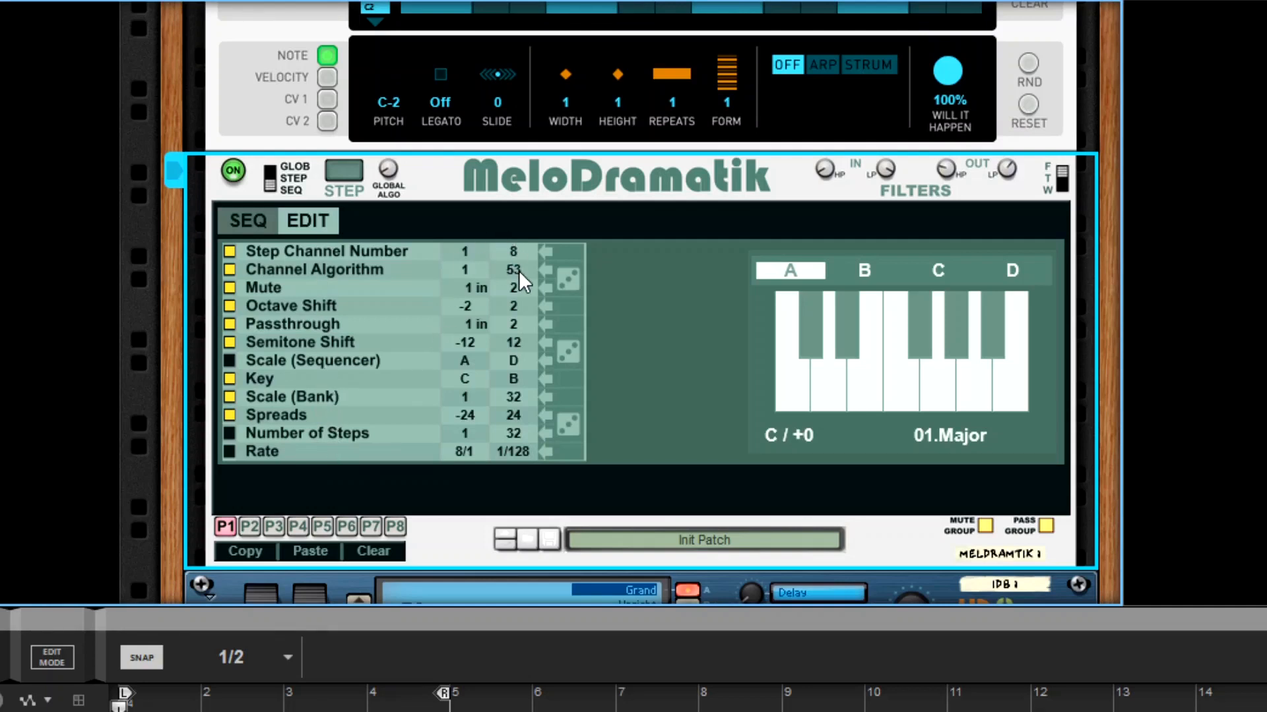
{"action": "left_click_drag", "start_coordinate": [512, 273], "coordinate": [500, 308]}
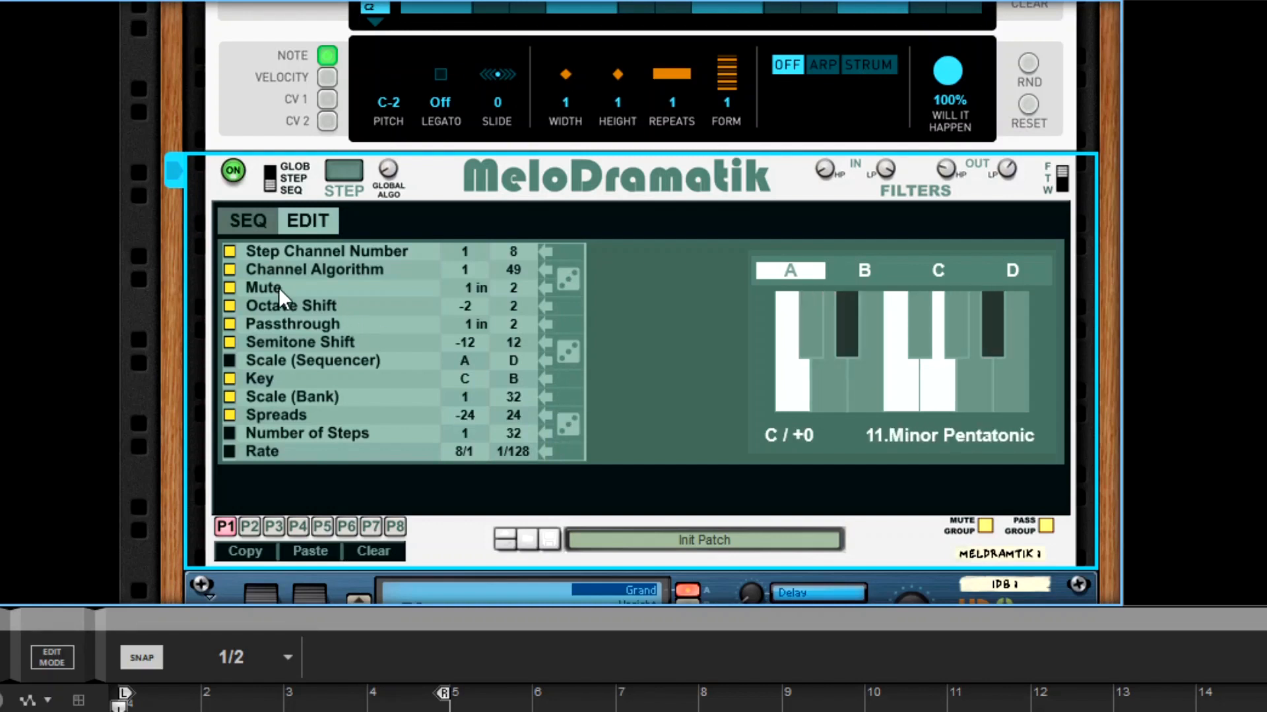
{"action": "left_click", "coordinate": [249, 231]}
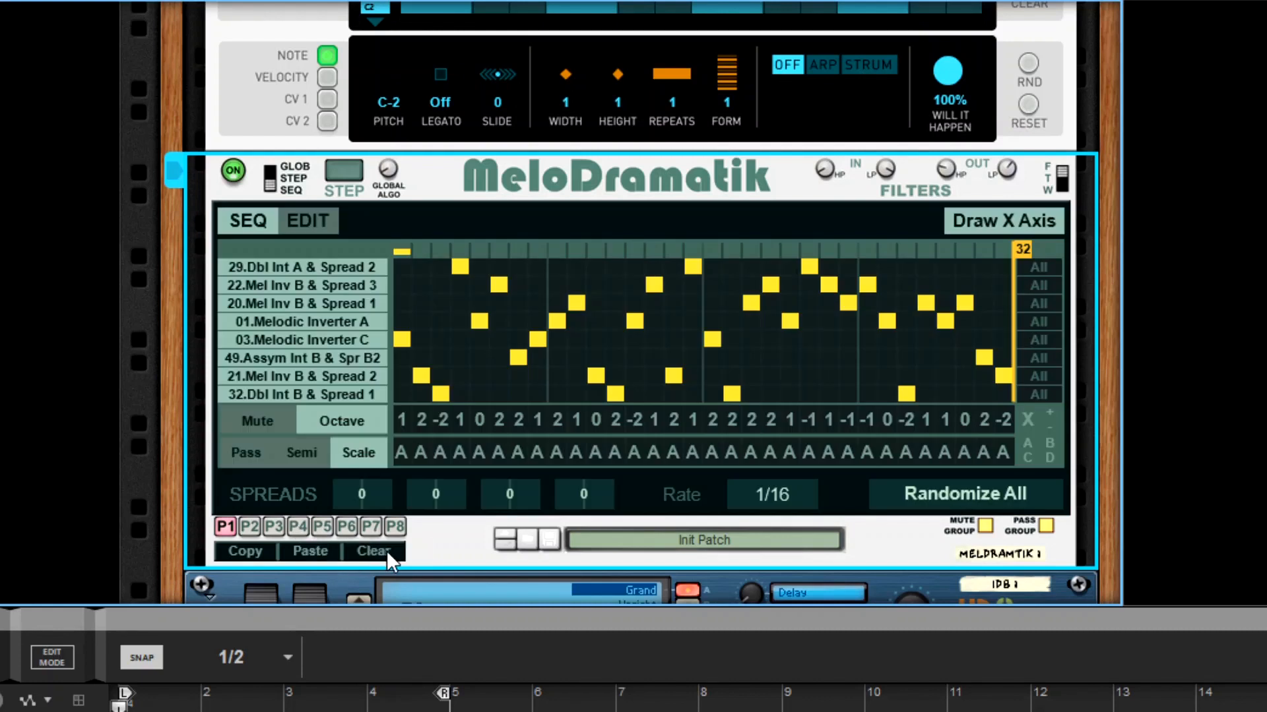
- Clear pattern P1, and randomize all settings of patterns P1, P2 and P3
{"action": "left_click", "coordinate": [387, 552]}
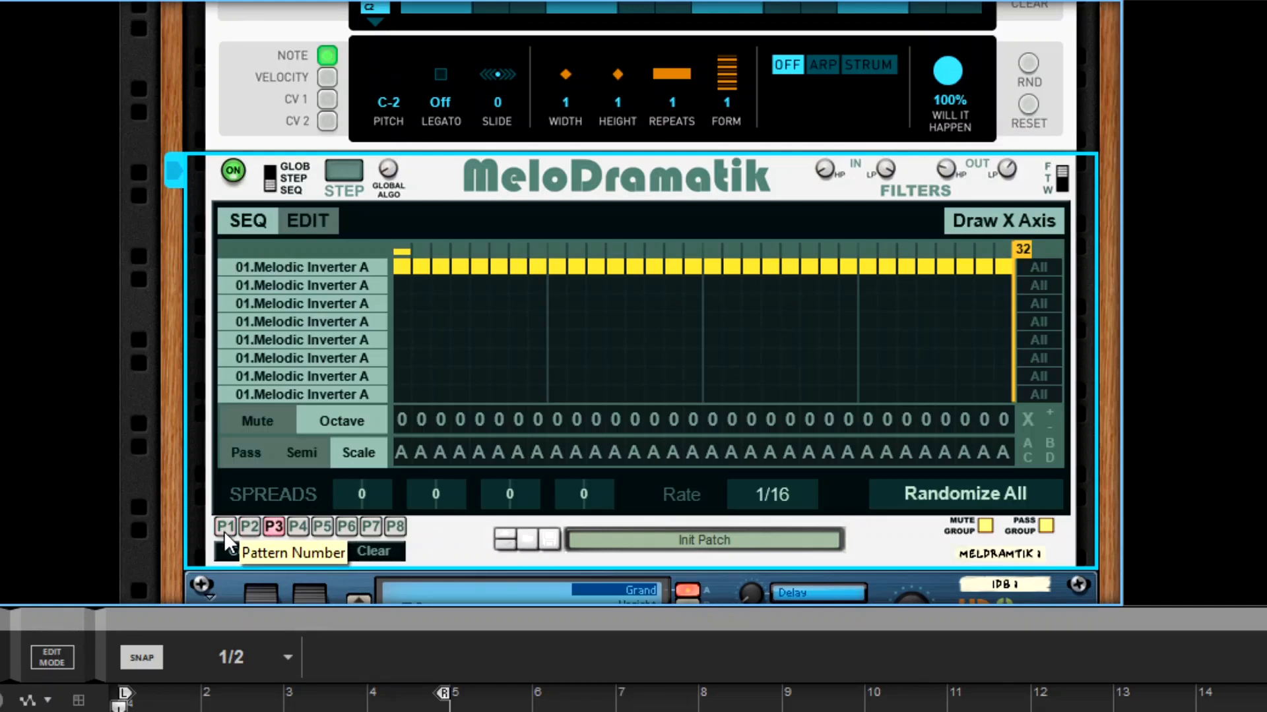
{"action": "left_click", "coordinate": [960, 497]}
{"action": "left_click", "coordinate": [249, 527]}
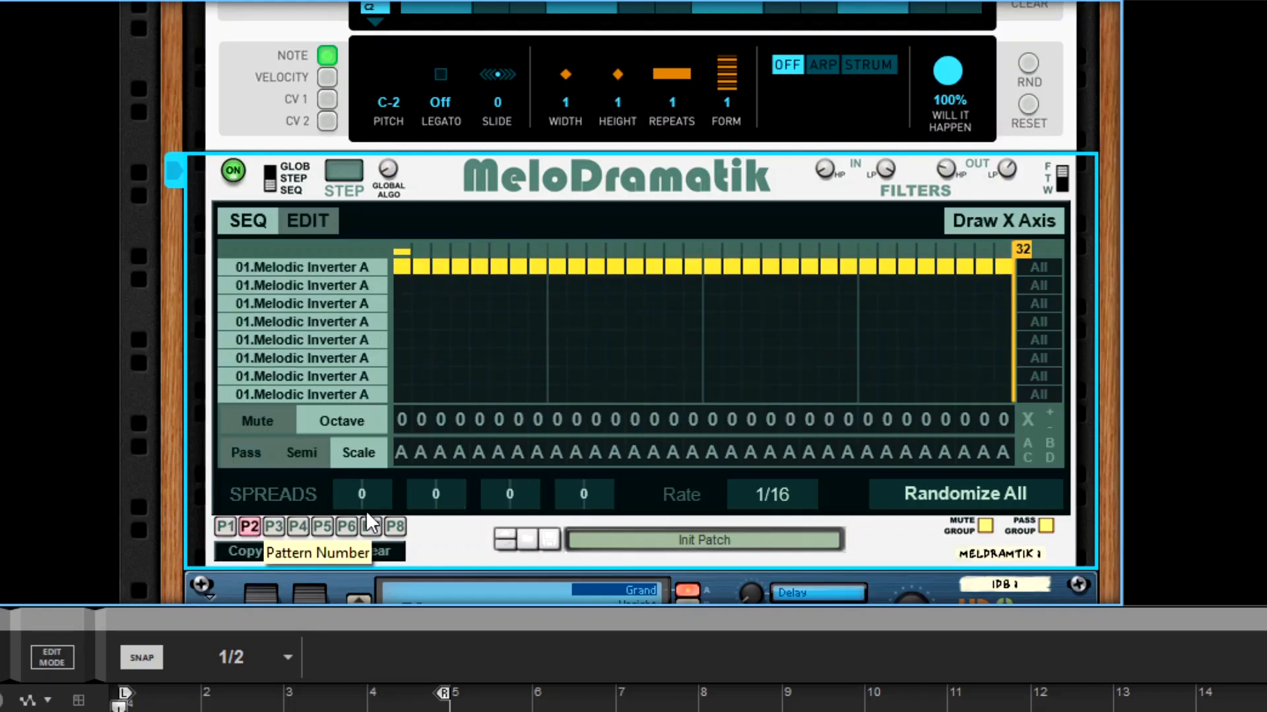
{"action": "left_click", "coordinate": [926, 496]}
{"action": "left_click", "coordinate": [273, 527]}
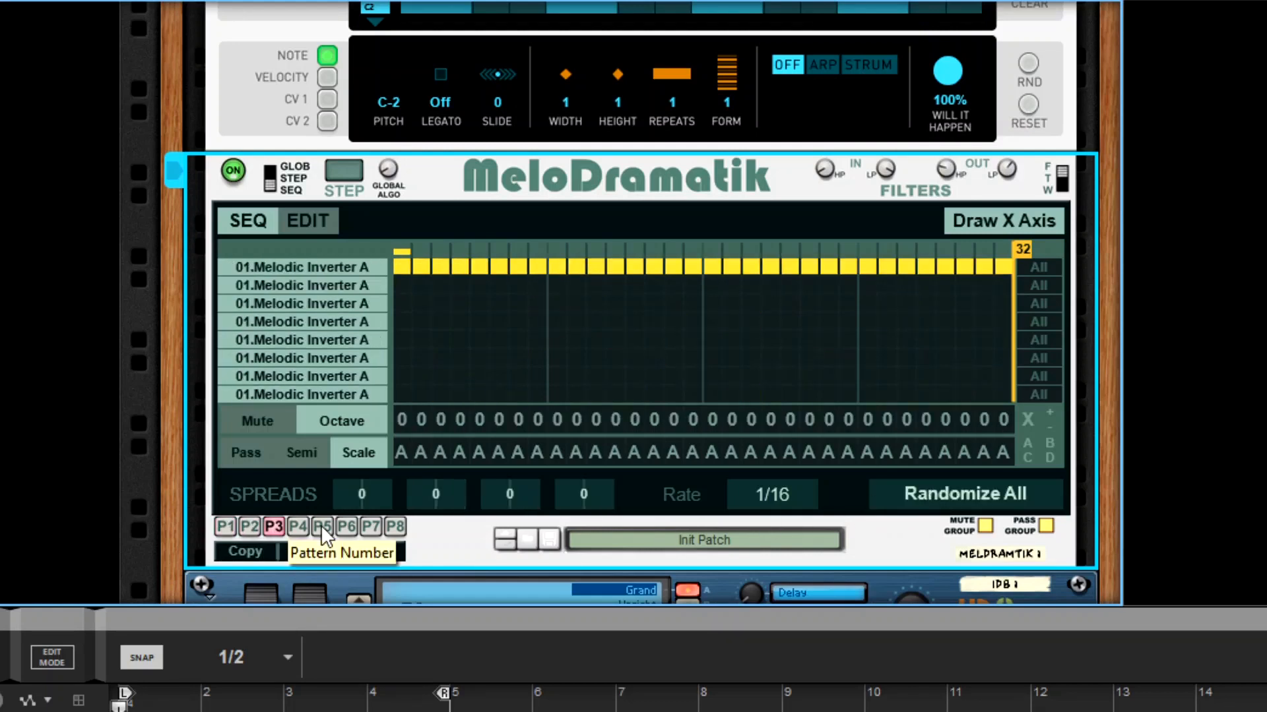
{"action": "left_click", "coordinate": [932, 500]}
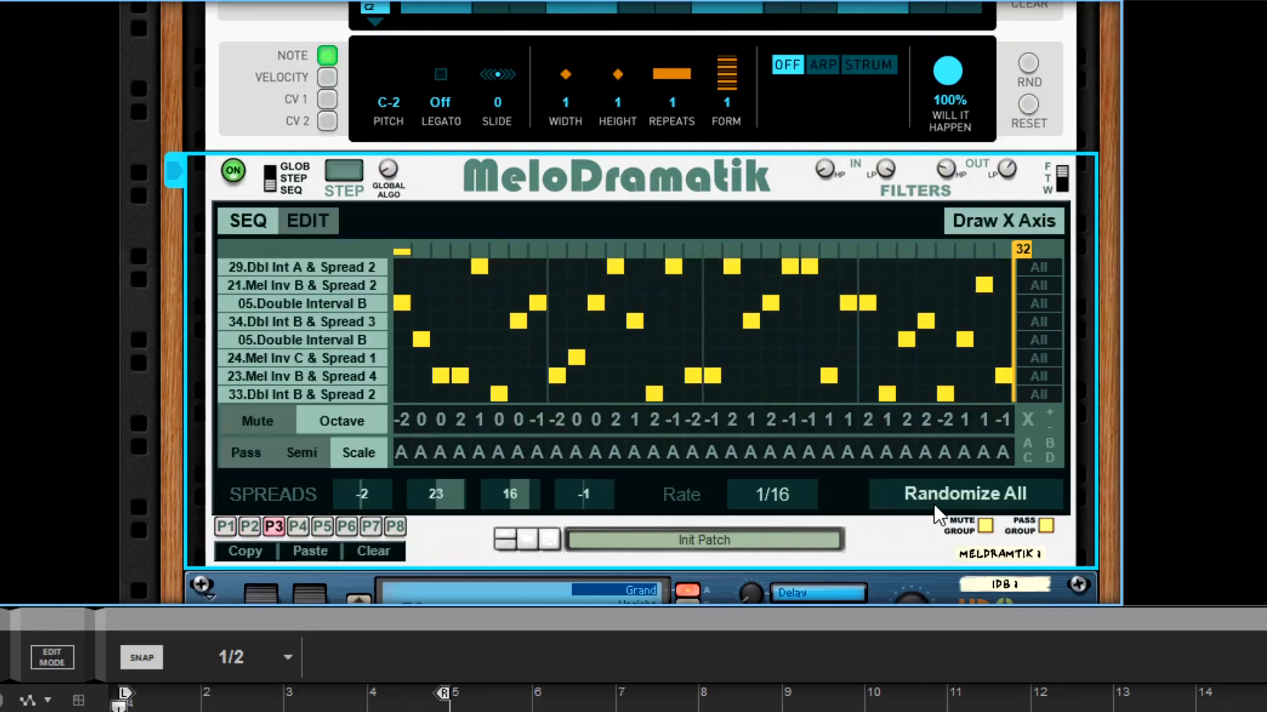
- Switch among patterns P1, P2 and P3 to compare their randomized channel algorithms and steps
{"action": "left_click", "coordinate": [249, 528]}
{"action": "left_click", "coordinate": [226, 527]}
{"action": "left_click", "coordinate": [249, 527]}
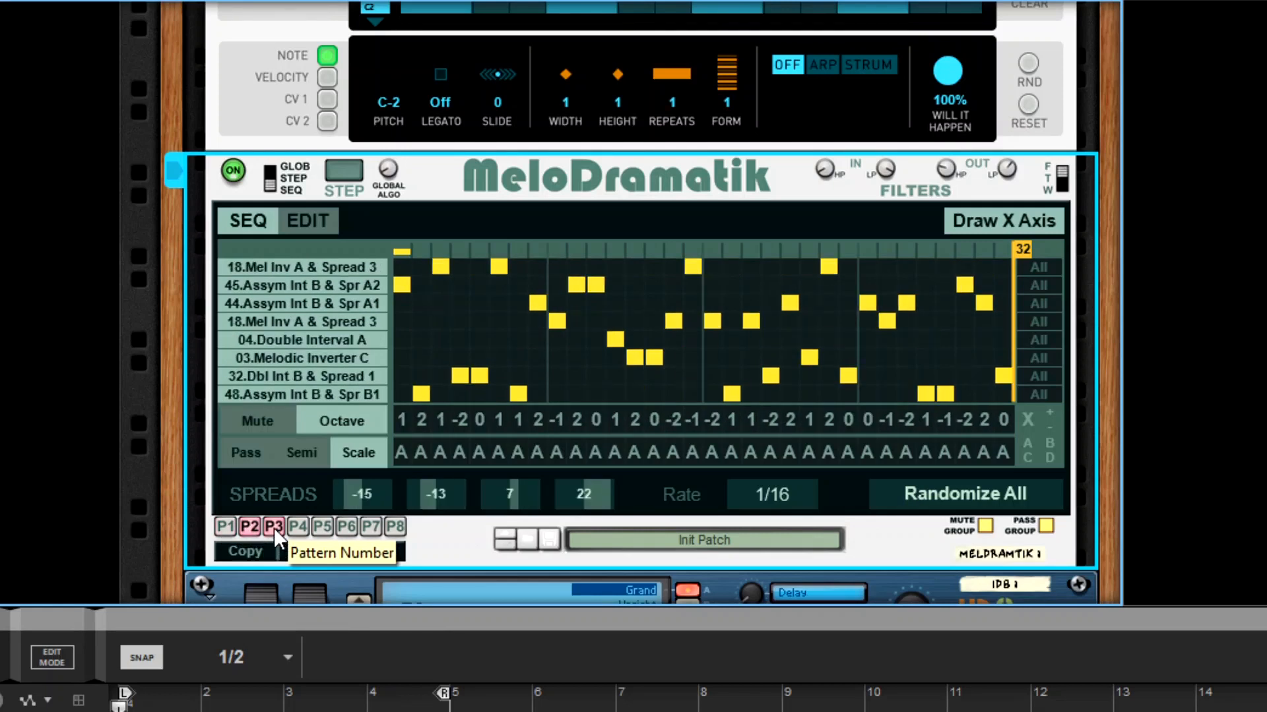
{"action": "left_click", "coordinate": [274, 527]}
{"action": "left_click", "coordinate": [250, 526]}
{"action": "left_click", "coordinate": [225, 526]}
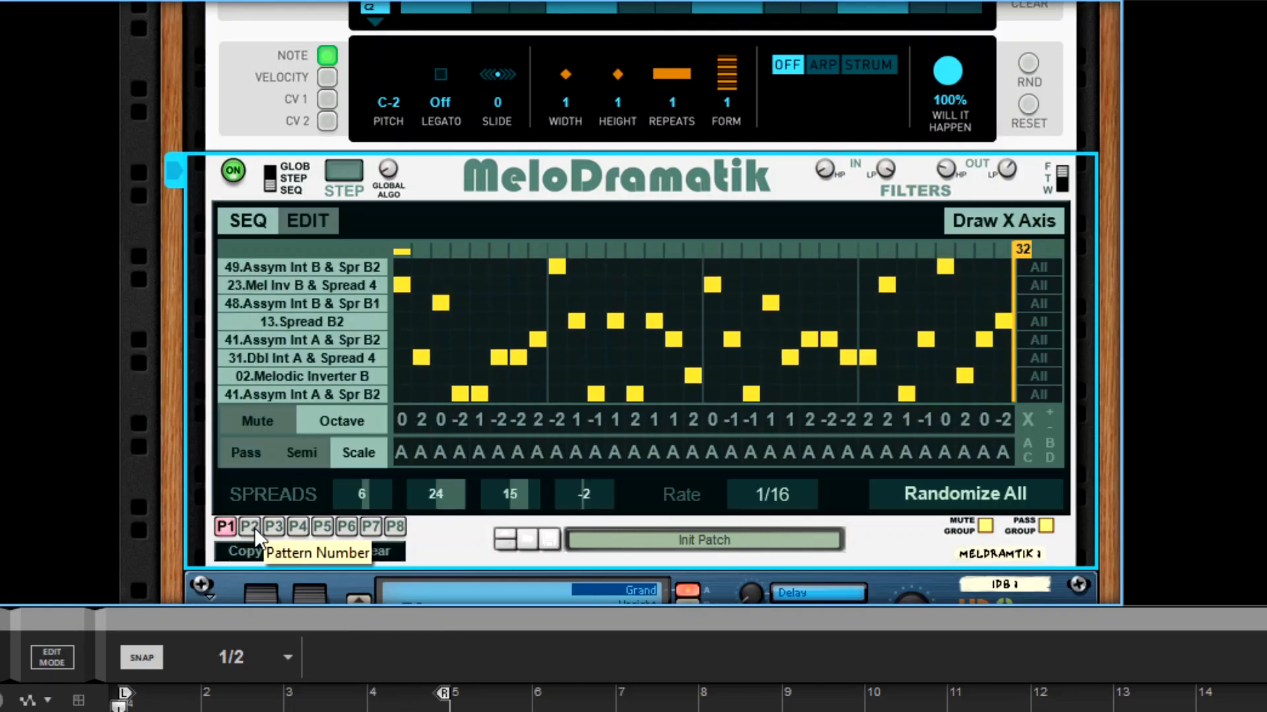
{"action": "left_click", "coordinate": [254, 527]}
- Copy pattern P3 and paste it into pattern P4
{"action": "left_click", "coordinate": [272, 526]}
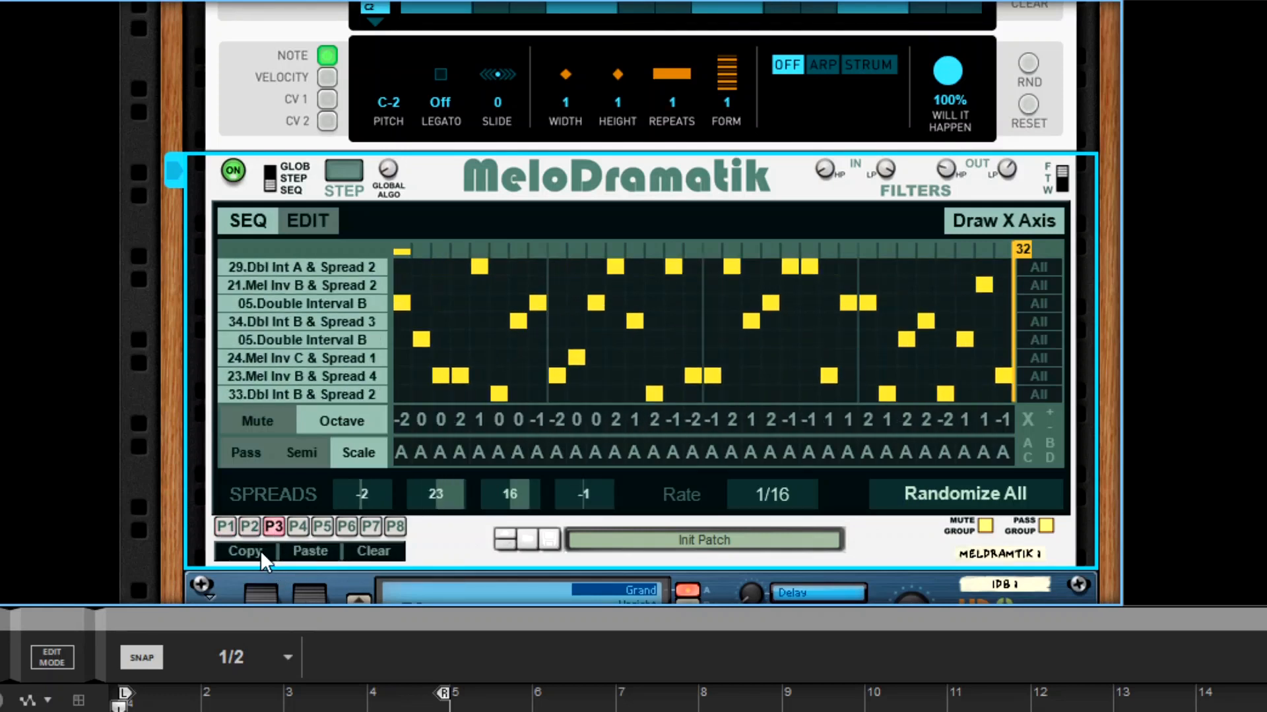
{"action": "left_click", "coordinate": [300, 527]}
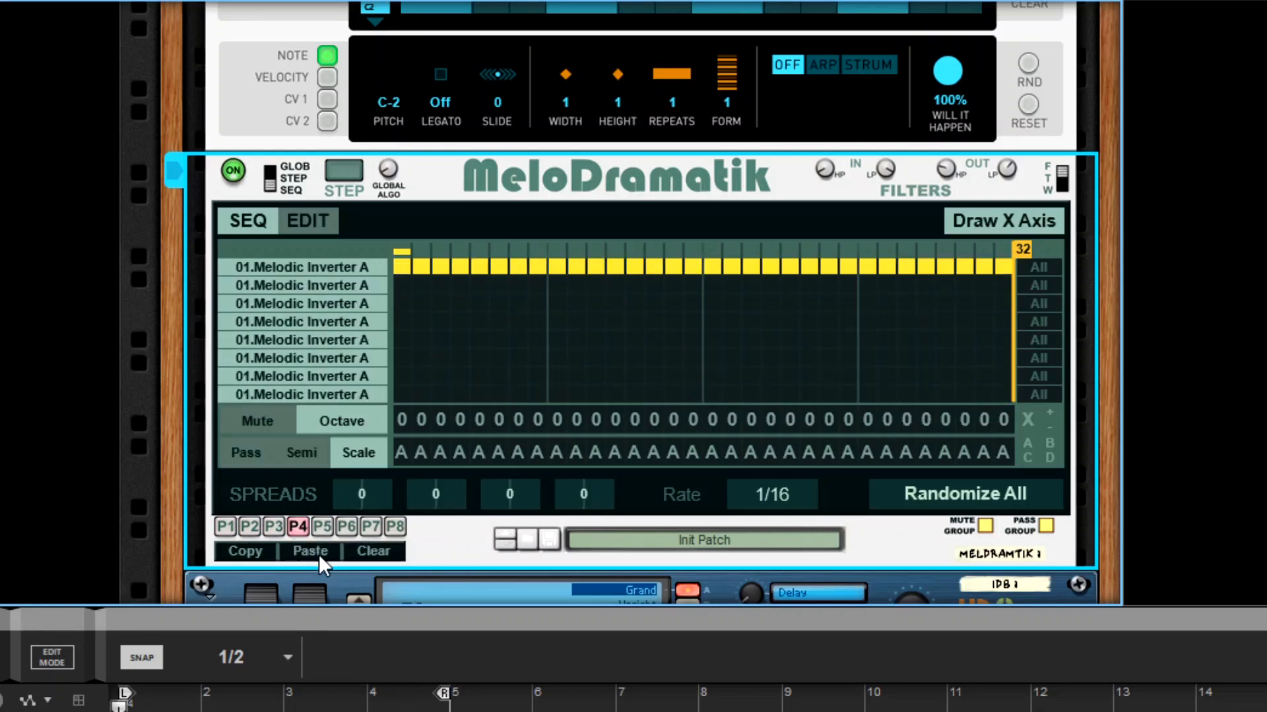
{"action": "left_click", "coordinate": [319, 554]}
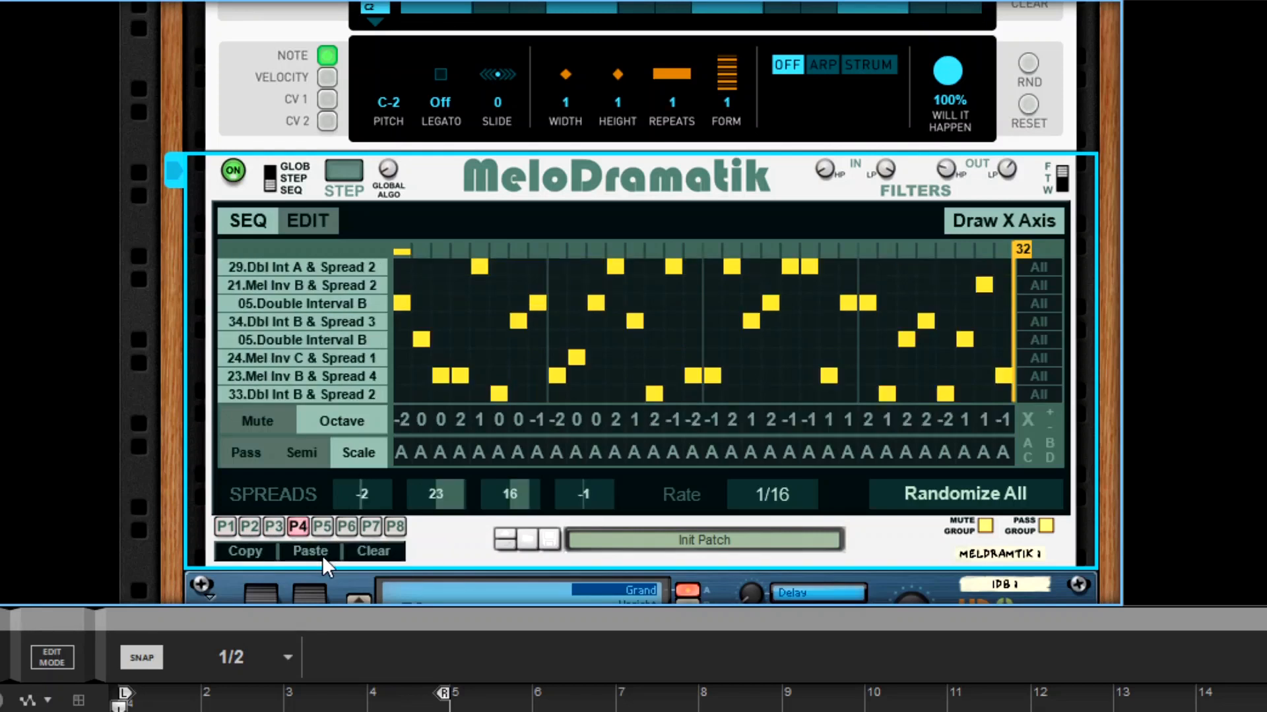
- Clear pattern P4 and the randomized patterns down to P1
{"action": "left_click", "coordinate": [373, 552]}
{"action": "left_click", "coordinate": [270, 533]}
{"action": "left_click", "coordinate": [382, 554]}
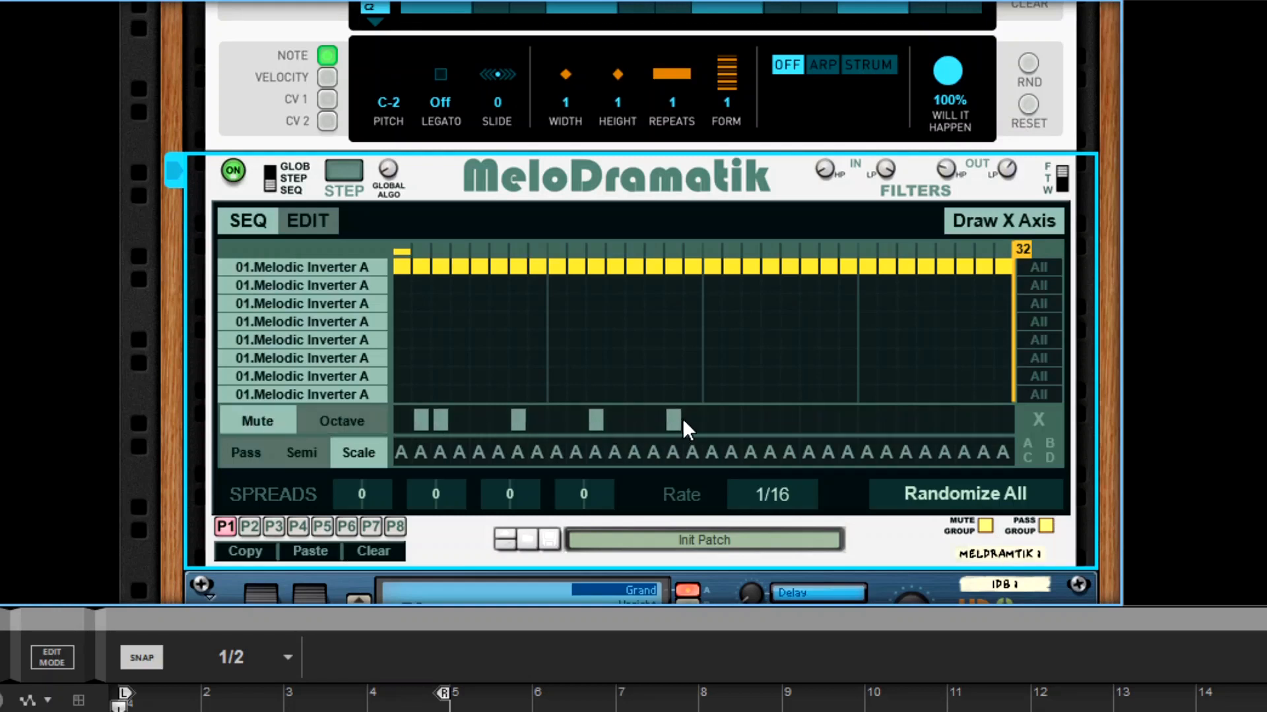
- Mute steps 21, 28 and 31 of pattern P1, and set steps 3, 8, 10, 13 and 16 to pass through
{"action": "left_click", "coordinate": [790, 420]}
{"action": "left_click", "coordinate": [983, 420]}
{"action": "left_click", "coordinate": [254, 452]}
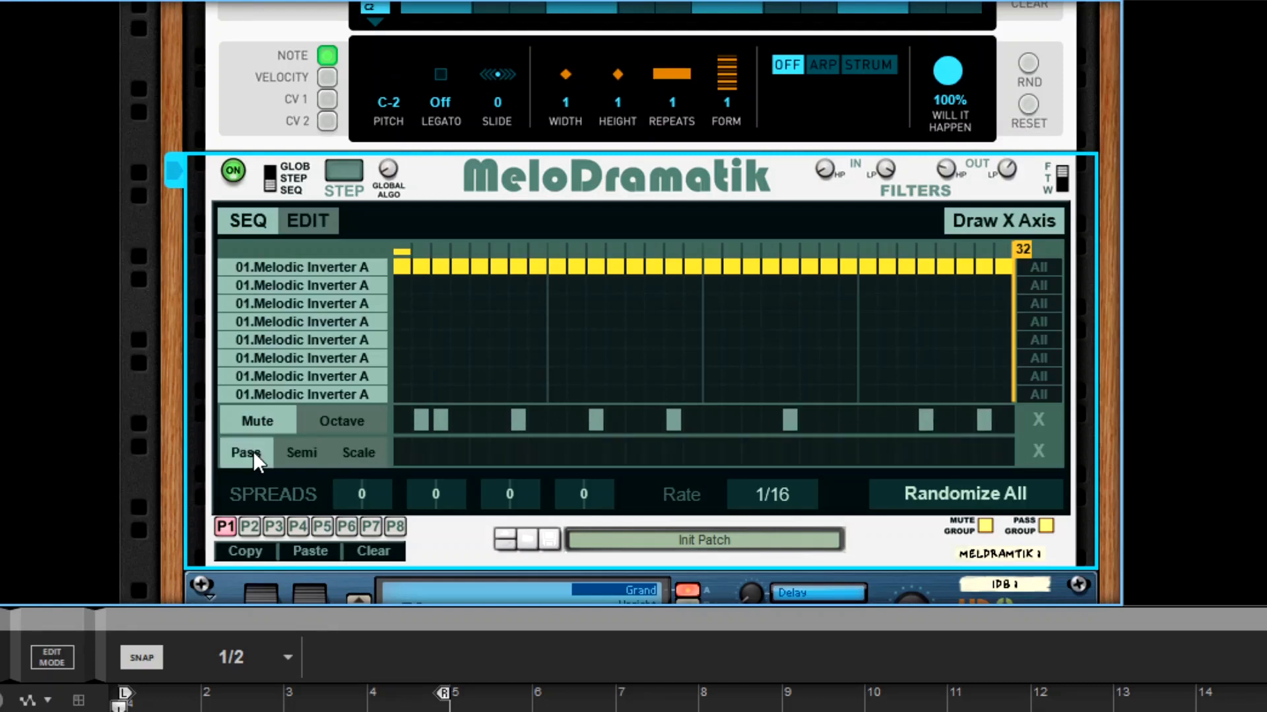
{"action": "left_click", "coordinate": [440, 453]}
{"action": "left_click", "coordinate": [538, 453]}
{"action": "left_click", "coordinate": [576, 453]}
{"action": "left_click", "coordinate": [635, 453]}
{"action": "left_click", "coordinate": [692, 453]}
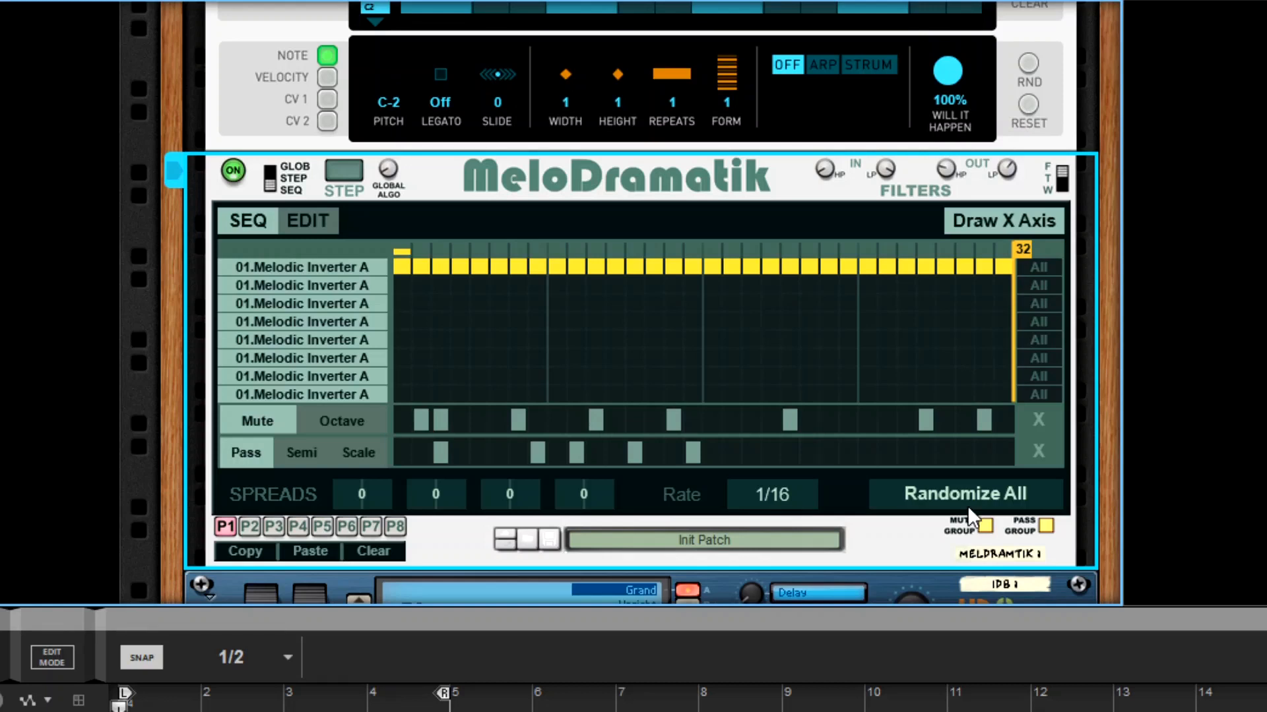
- Toggle the mute group off and back on, and clear all steps from the Mute and Pass lanes
{"action": "left_click", "coordinate": [983, 527]}
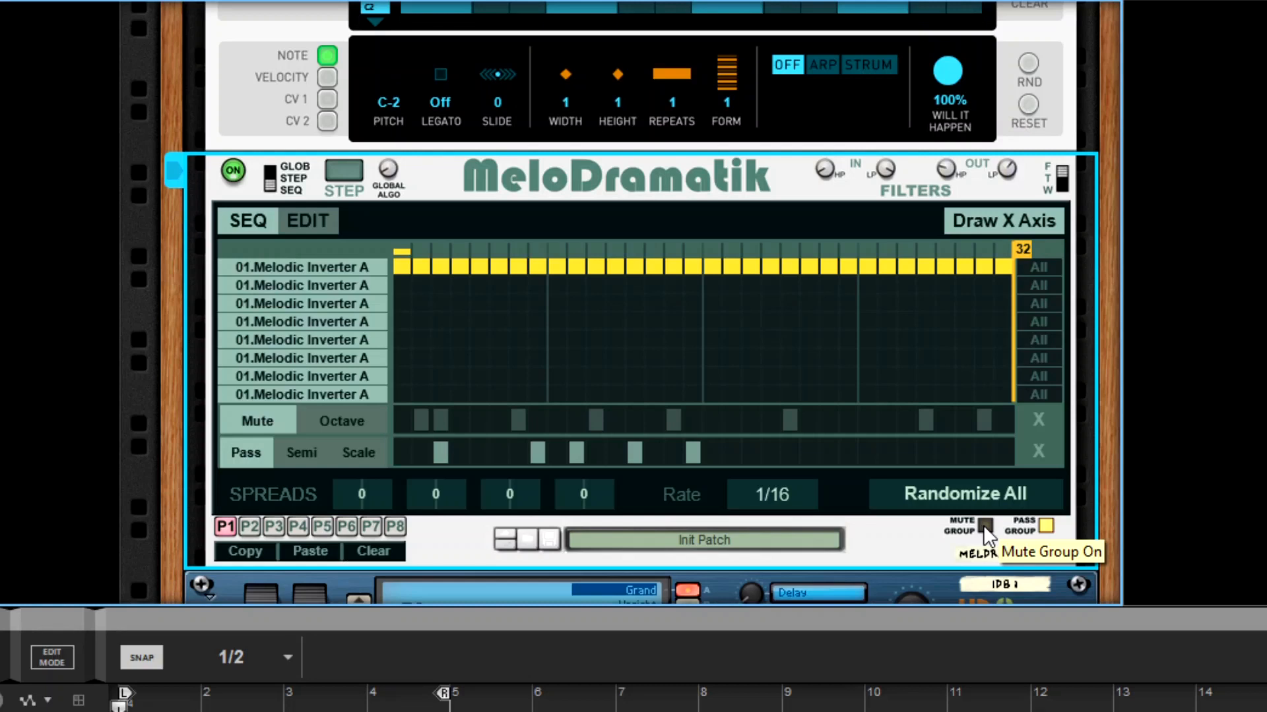
{"action": "left_click", "coordinate": [984, 526]}
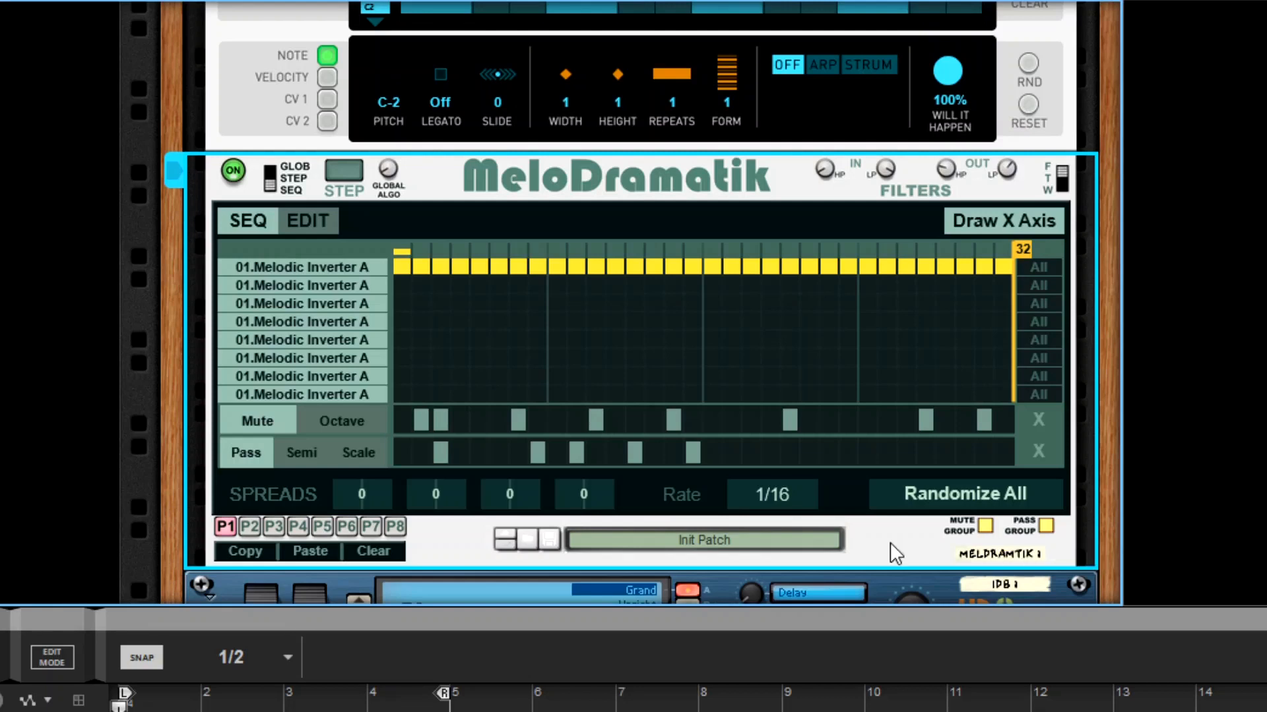
{"action": "left_click", "coordinate": [1031, 420]}
{"action": "left_click", "coordinate": [1032, 448]}
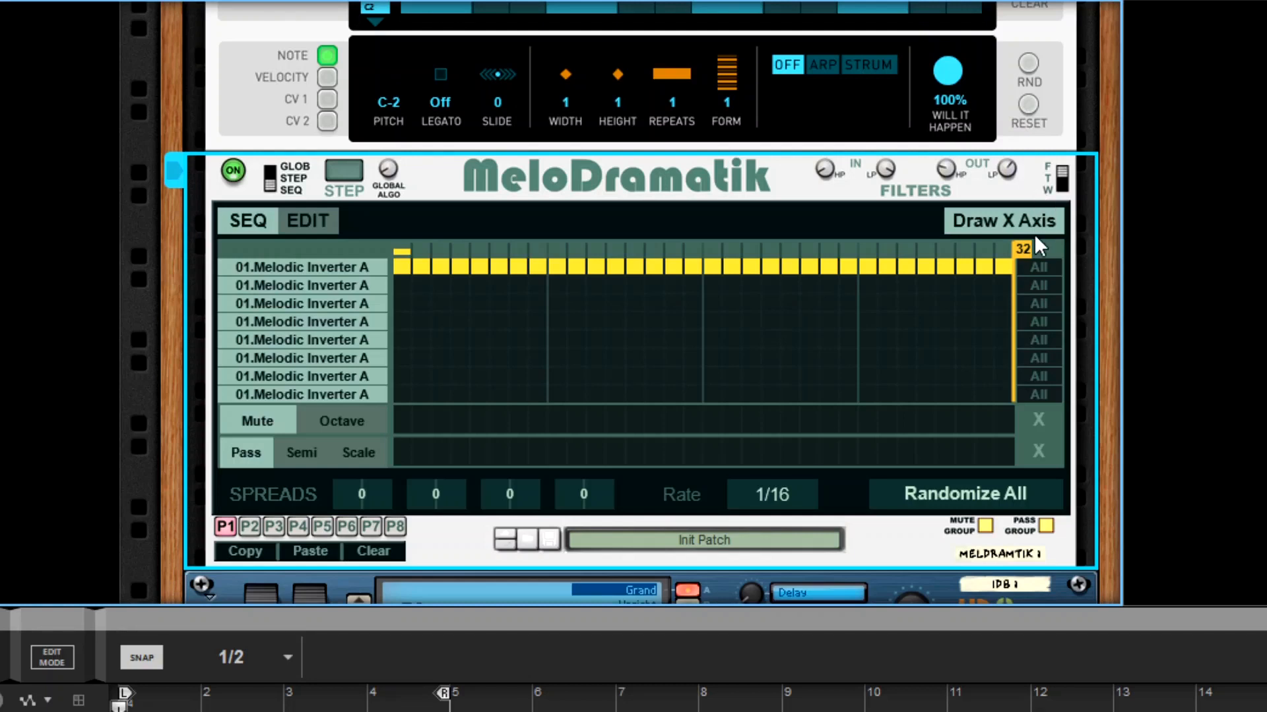
- Try the Terminate and Wraparound filter rules, and set the filter rule to F
{"action": "left_click", "coordinate": [1051, 178]}
{"action": "left_click", "coordinate": [1062, 173]}
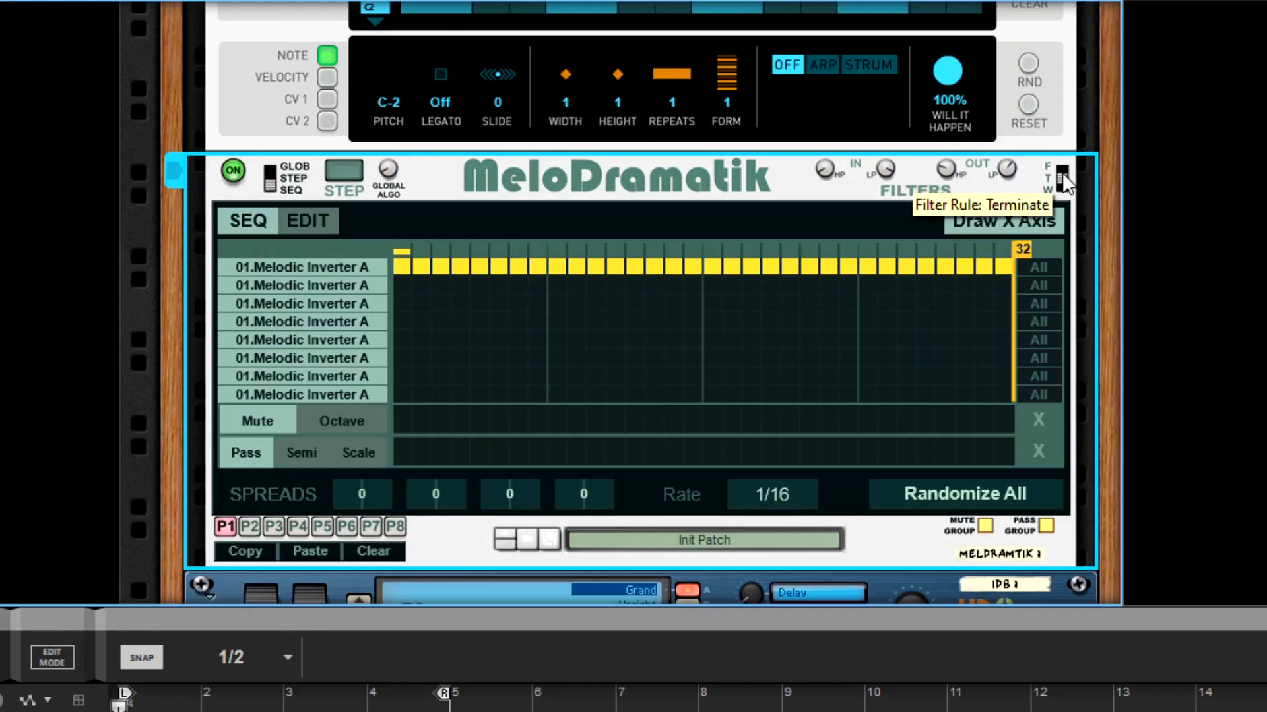
{"action": "left_click_drag", "start_coordinate": [1062, 175], "coordinate": [1062, 189]}
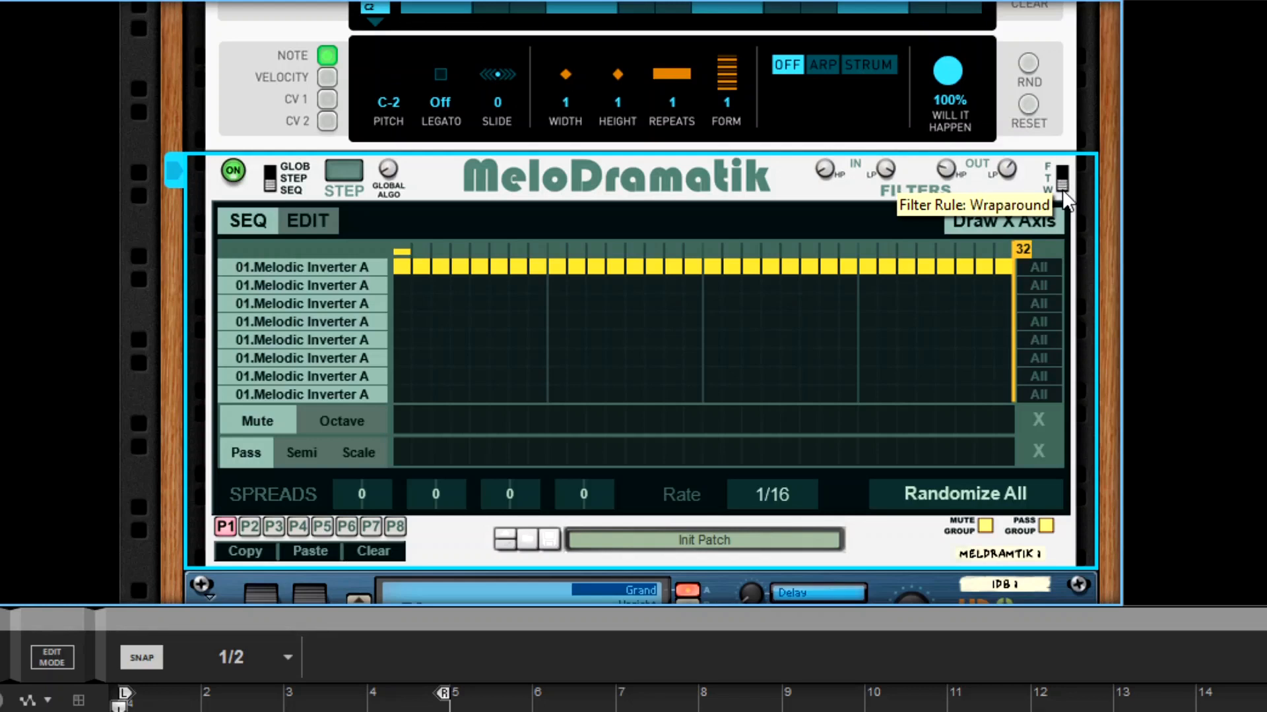
{"action": "left_click_drag", "start_coordinate": [1063, 188], "coordinate": [1066, 179]}
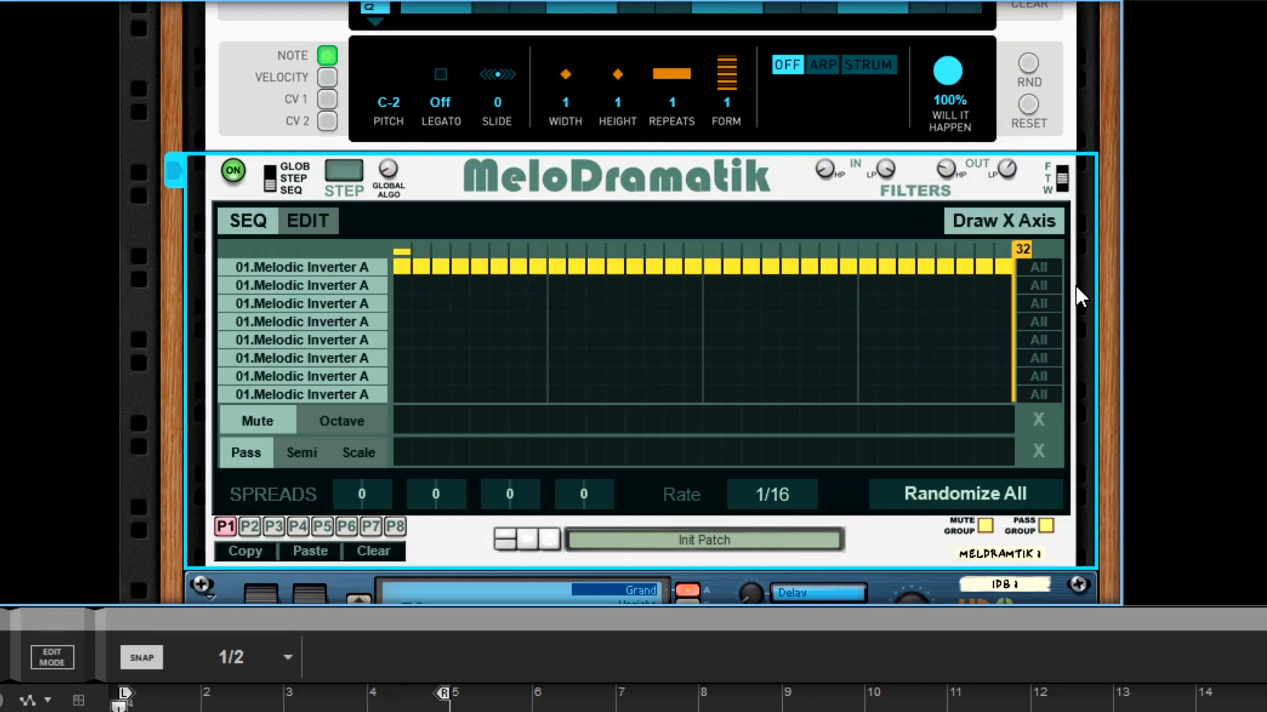
{"action": "left_click", "coordinate": [1060, 168]}
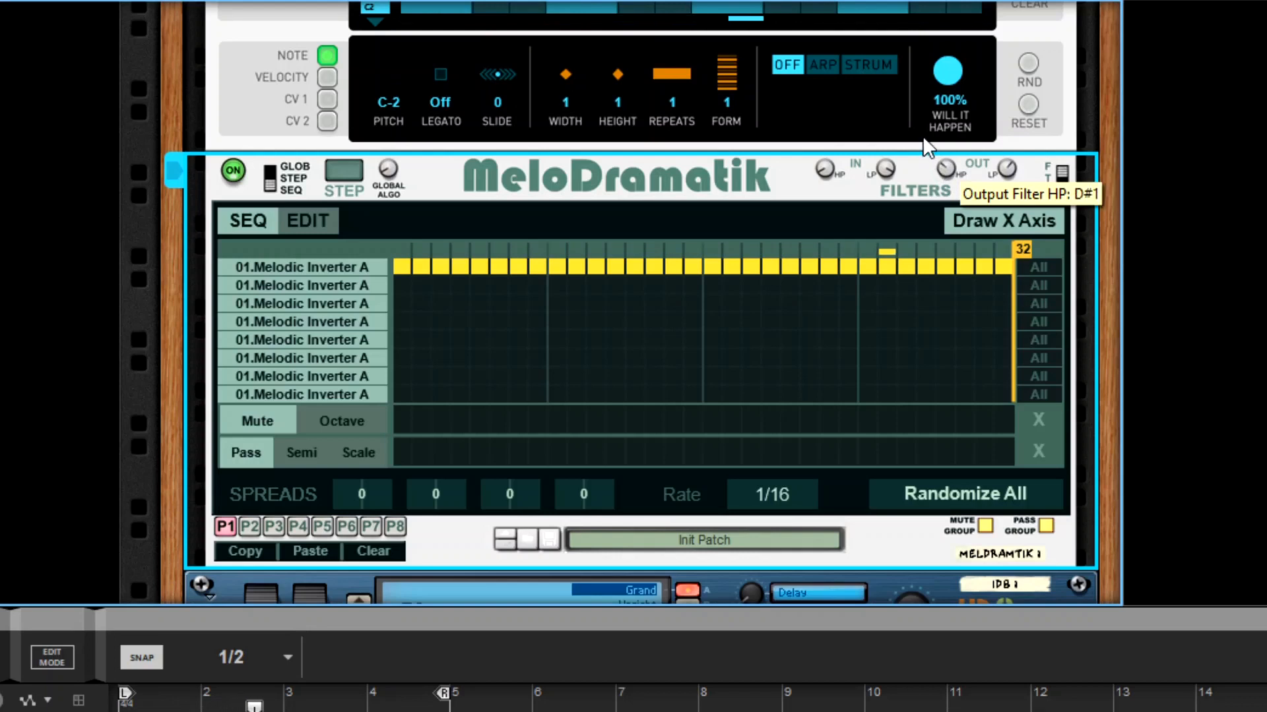
- Adjust the output filter's high-pass cutoff, and review the randomization ranges and scale settings before returning to the step sequencer
{"action": "mouse_move", "coordinate": [922, 136]}
{"action": "left_mouse_down"}
{"action": "mouse_move", "coordinate": [908, 53]}
{"action": "mouse_move", "coordinate": [924, 132]}
{"action": "left_mouse_up"}
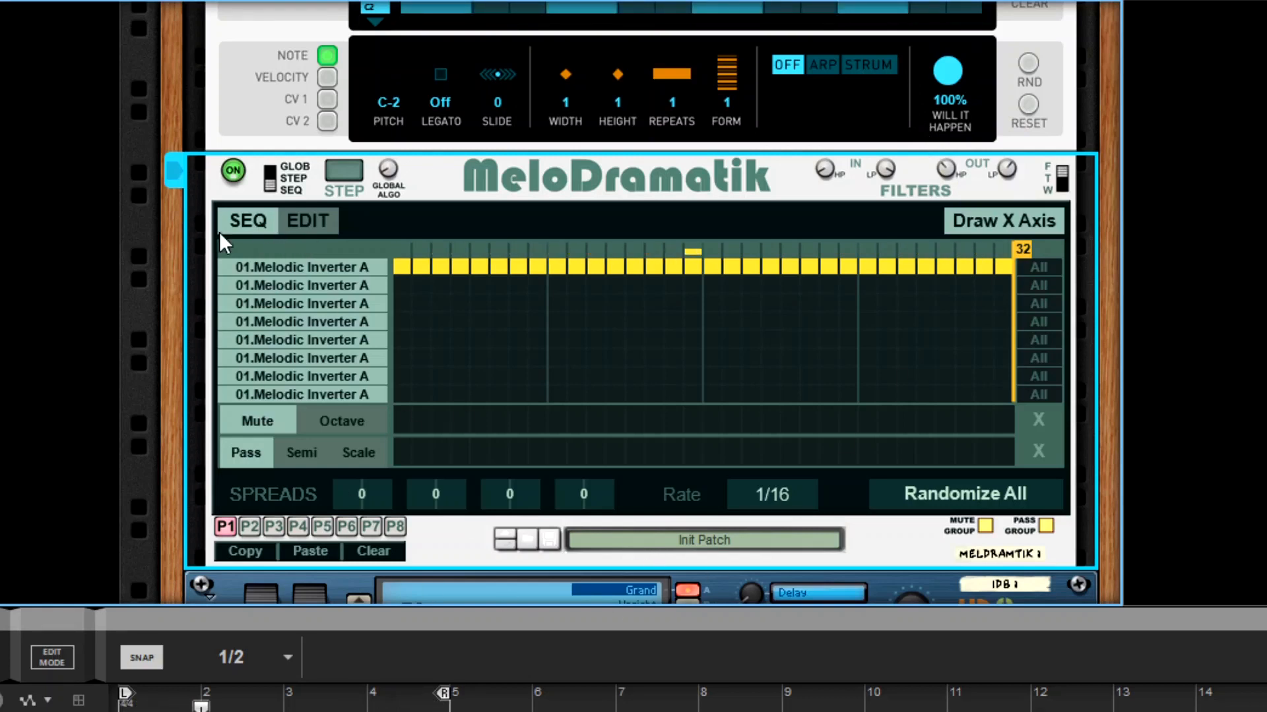
{"action": "left_click", "coordinate": [310, 221]}
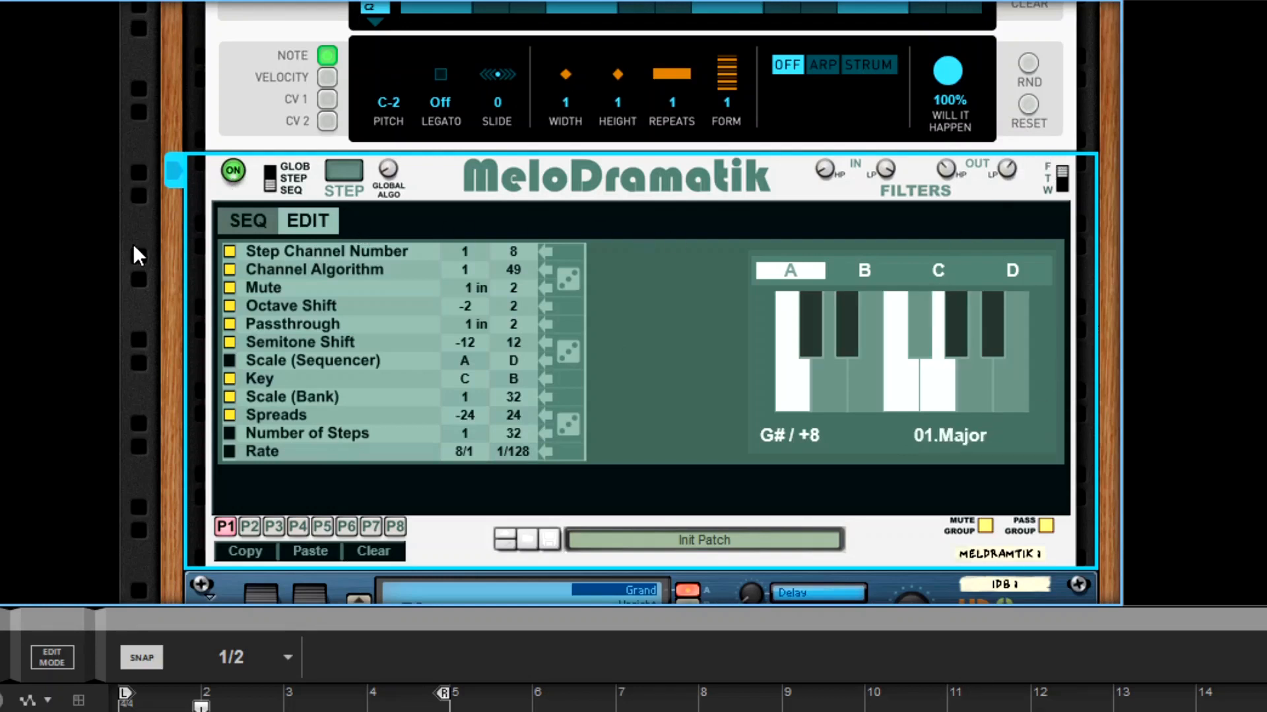
{"action": "left_click", "coordinate": [239, 228]}
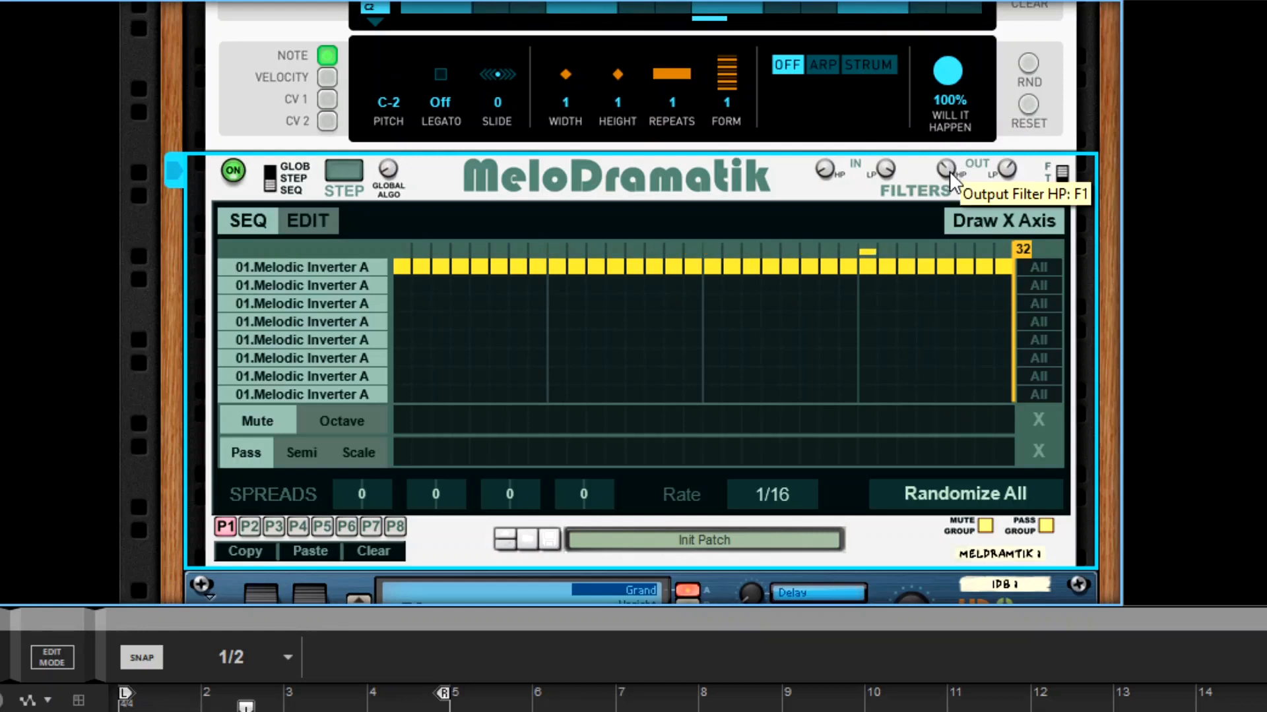
- Lower the output filter's high-pass cutoff, and bring its low-pass cutoff down to about D2
{"action": "left_click_drag", "start_coordinate": [948, 172], "coordinate": [950, 264]}
{"action": "left_click_drag", "start_coordinate": [1012, 190], "coordinate": [1003, 254]}
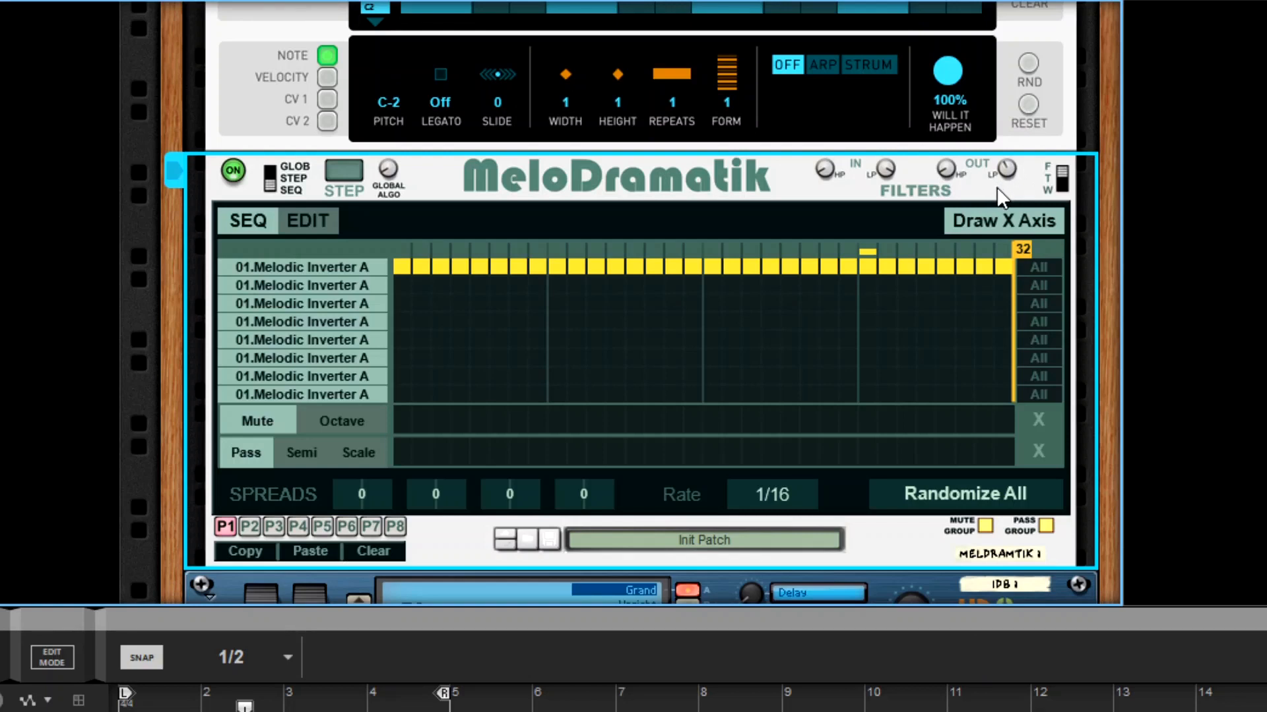
{"action": "mouse_move", "coordinate": [943, 169]}
{"action": "mouse_move", "coordinate": [1012, 170]}
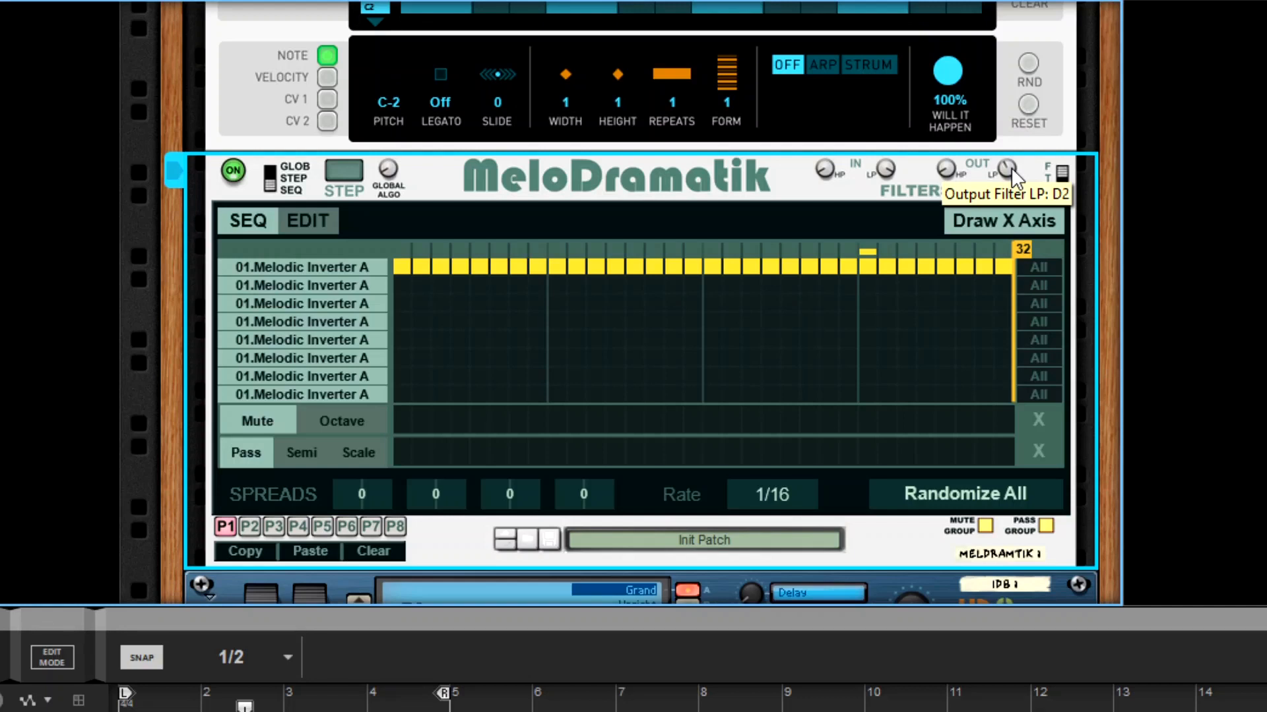
{"action": "left_click_drag", "start_coordinate": [1010, 171], "coordinate": [983, 157]}
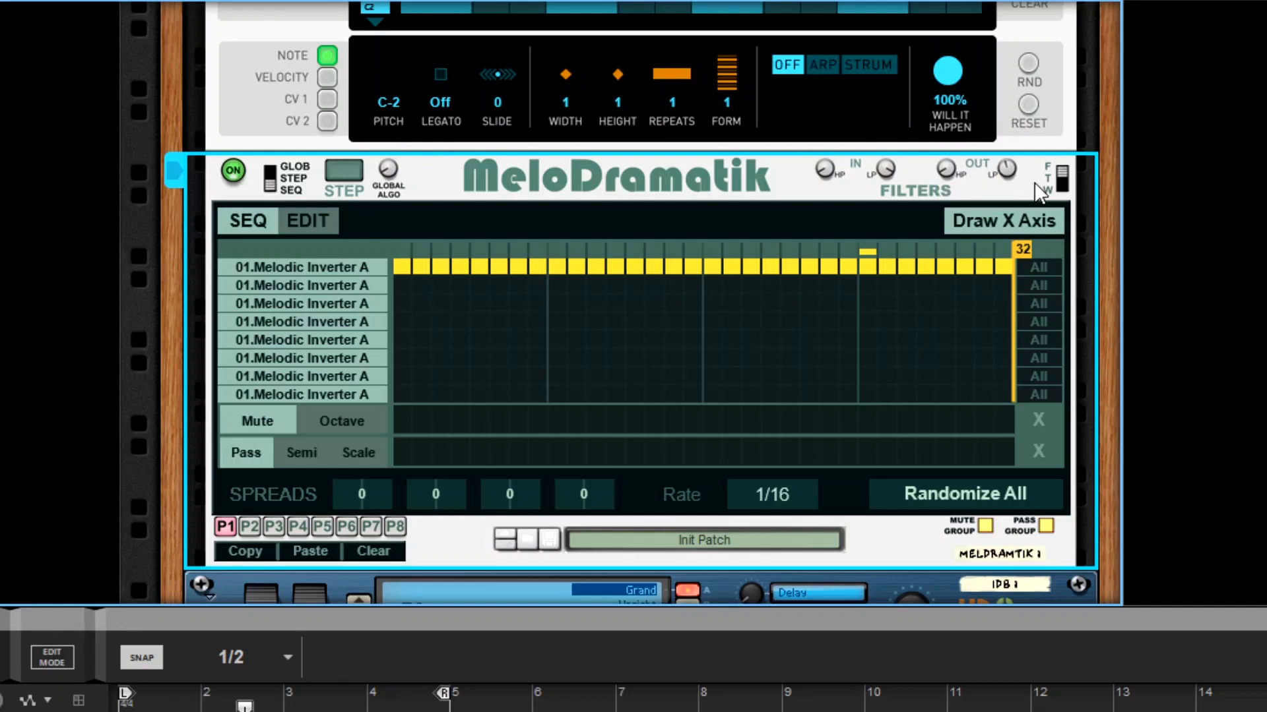
- Try the filter rule switch with the narrowed output range, and readjust the output filter's high-pass cutoff
{"action": "left_click", "coordinate": [1064, 175]}
{"action": "key", "text": "shift+Return"}
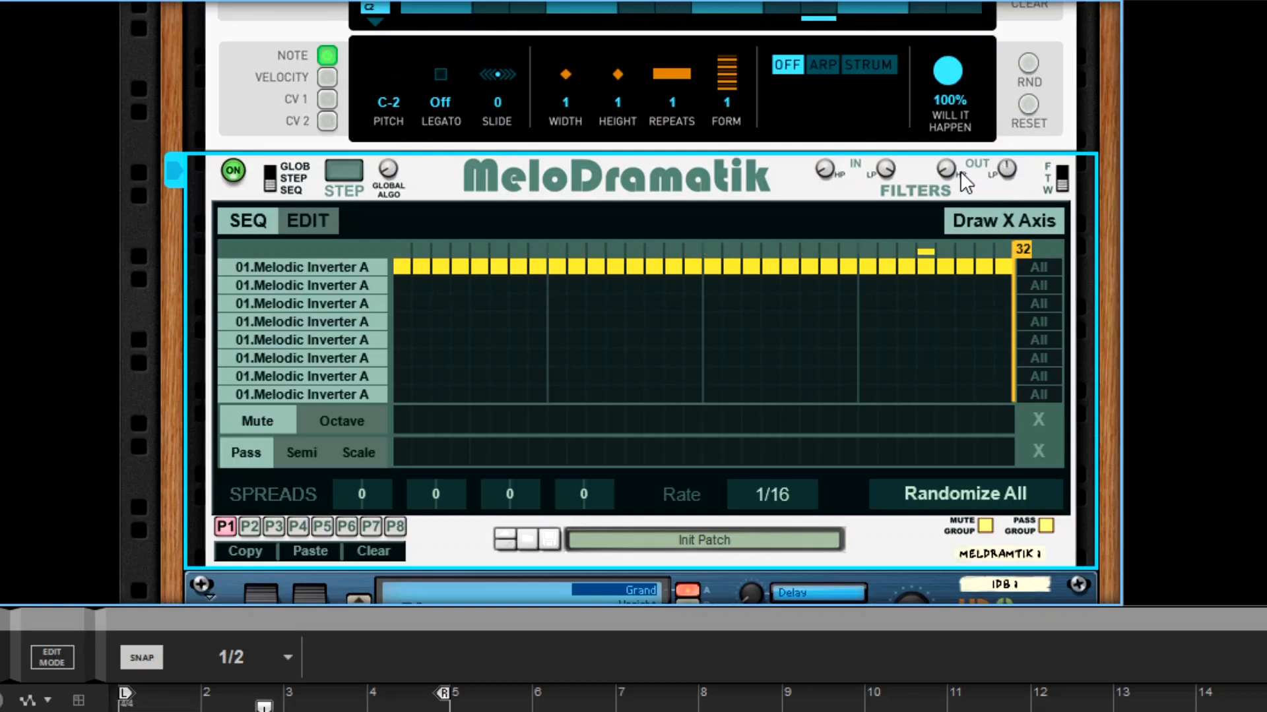
{"action": "left_click_drag", "start_coordinate": [951, 172], "coordinate": [948, 137]}
{"action": "left_click_drag", "start_coordinate": [948, 169], "coordinate": [951, 173]}
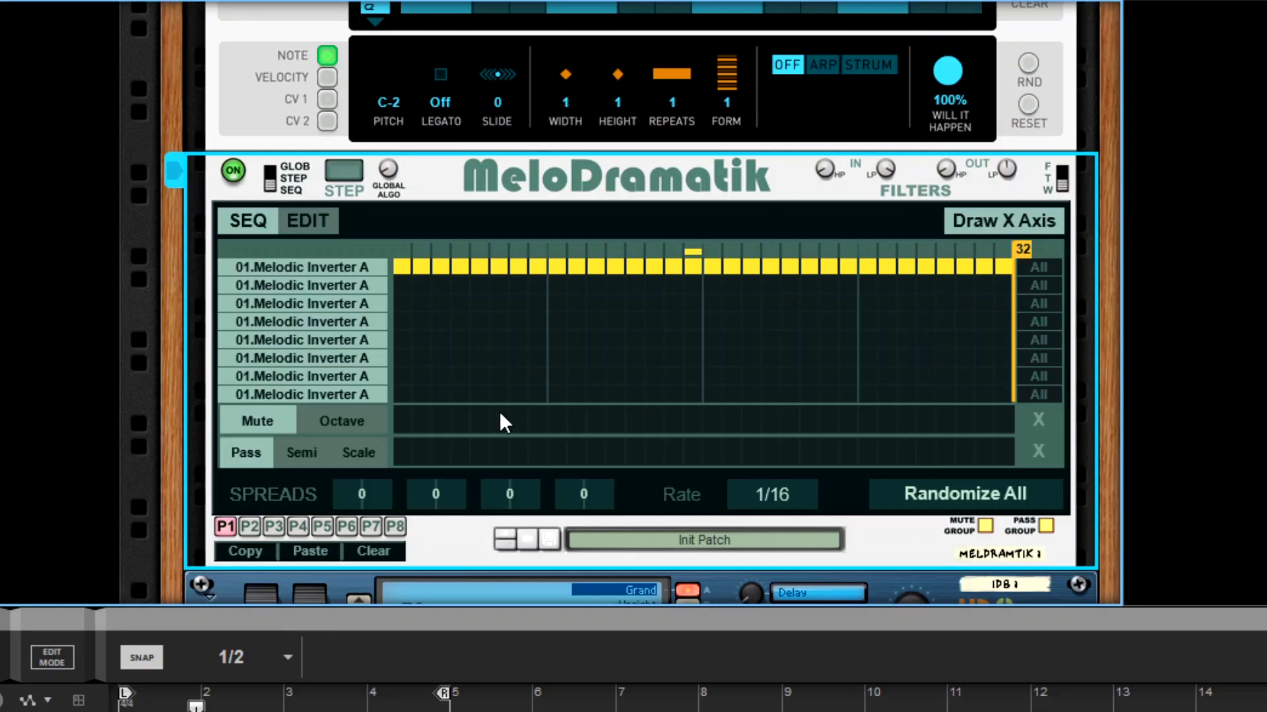
- View the Edit page's parameter list briefly and return to the sequencer grid
{"action": "left_click", "coordinate": [312, 227]}
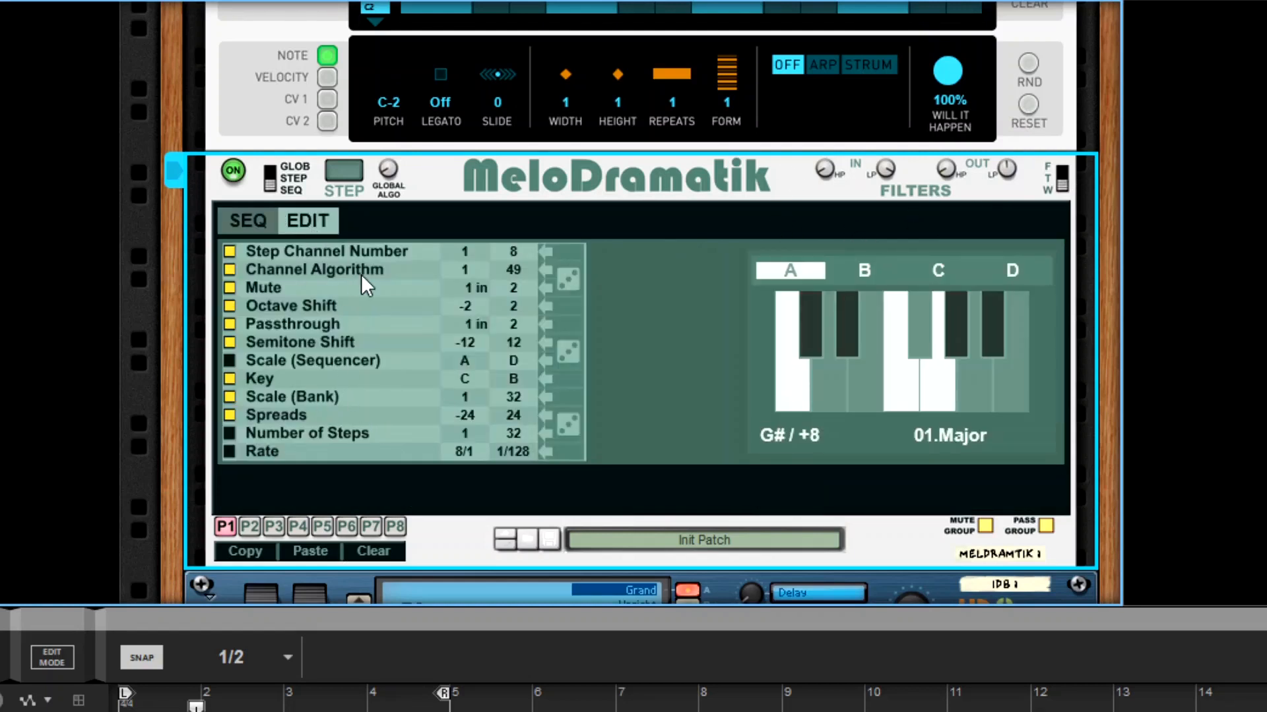
{"action": "left_click", "coordinate": [254, 227]}
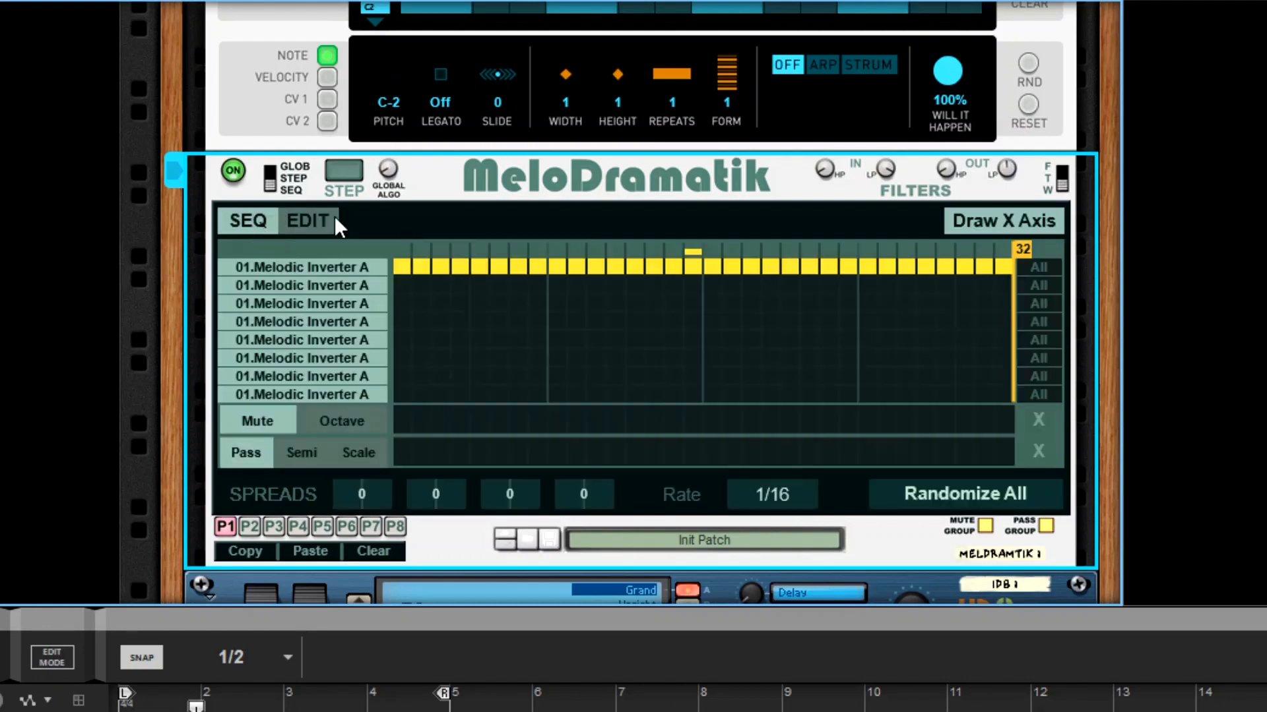